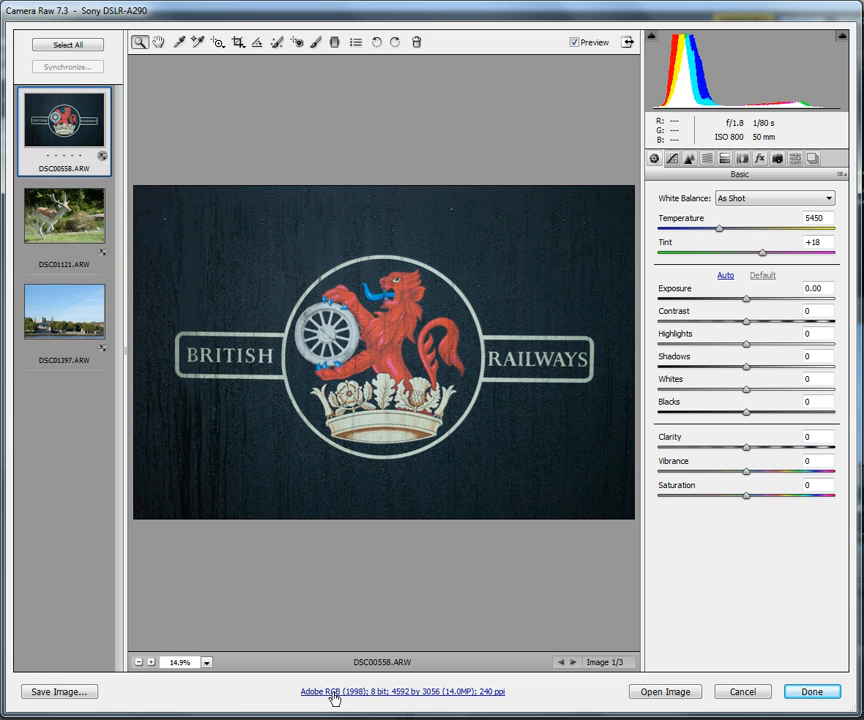
- Set the workflow options to the sRGB IEC61966-2.1 colour space and a depth of 16 Bits/Channel
left_click(360, 697)
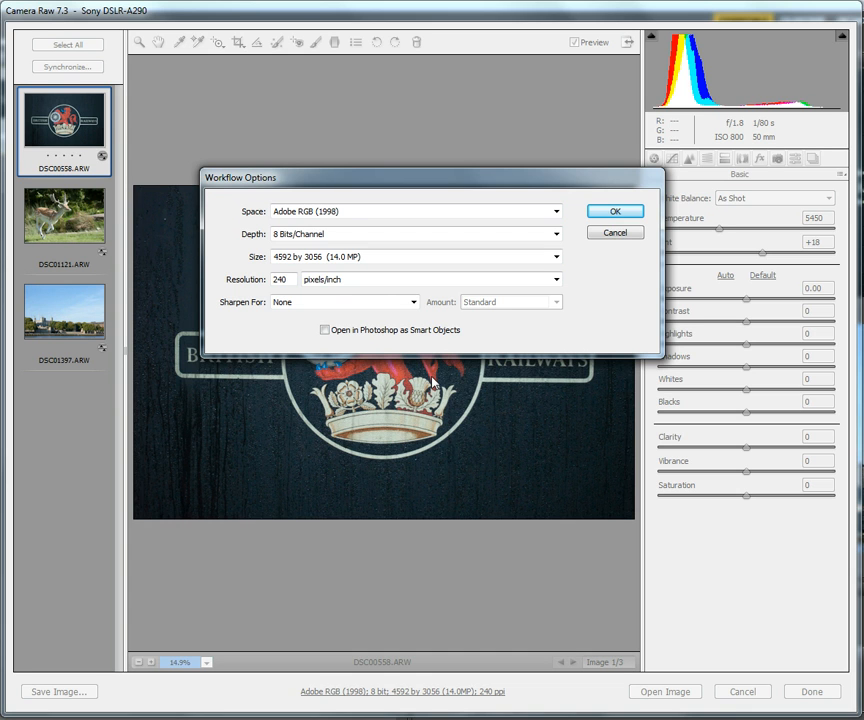
left_click(355, 212)
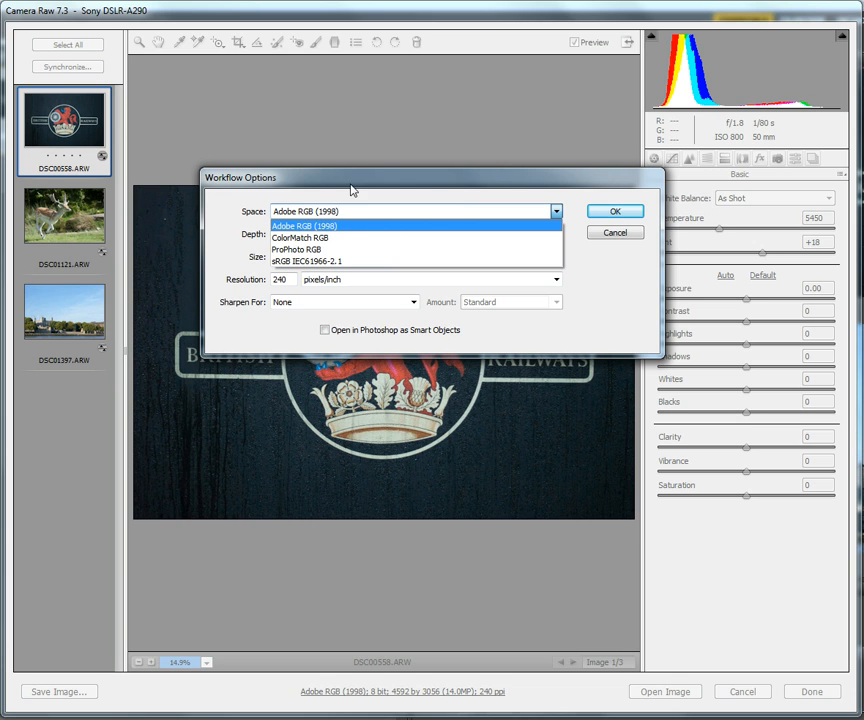
left_click(330, 265)
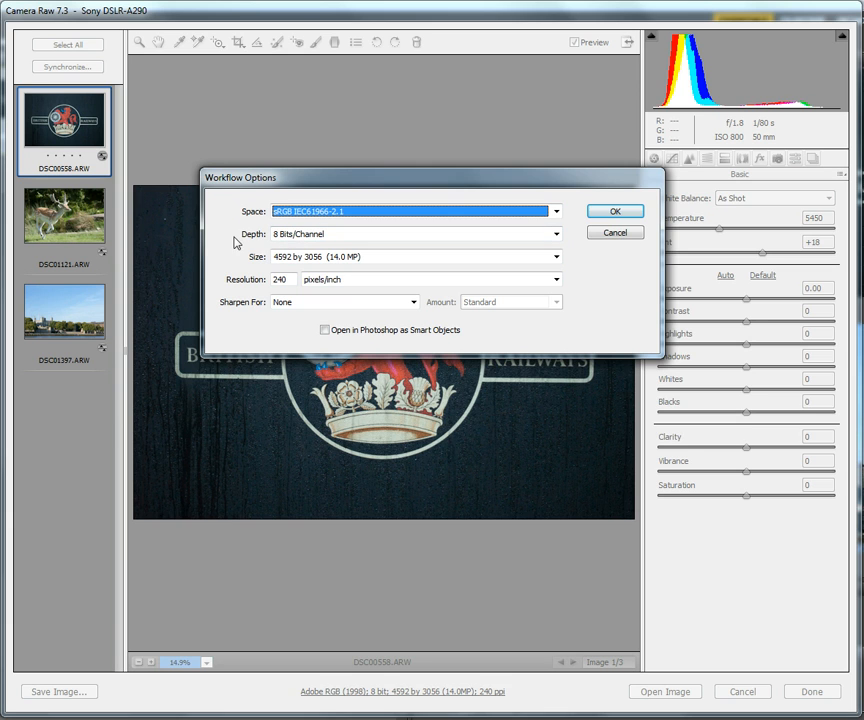
left_click(300, 238)
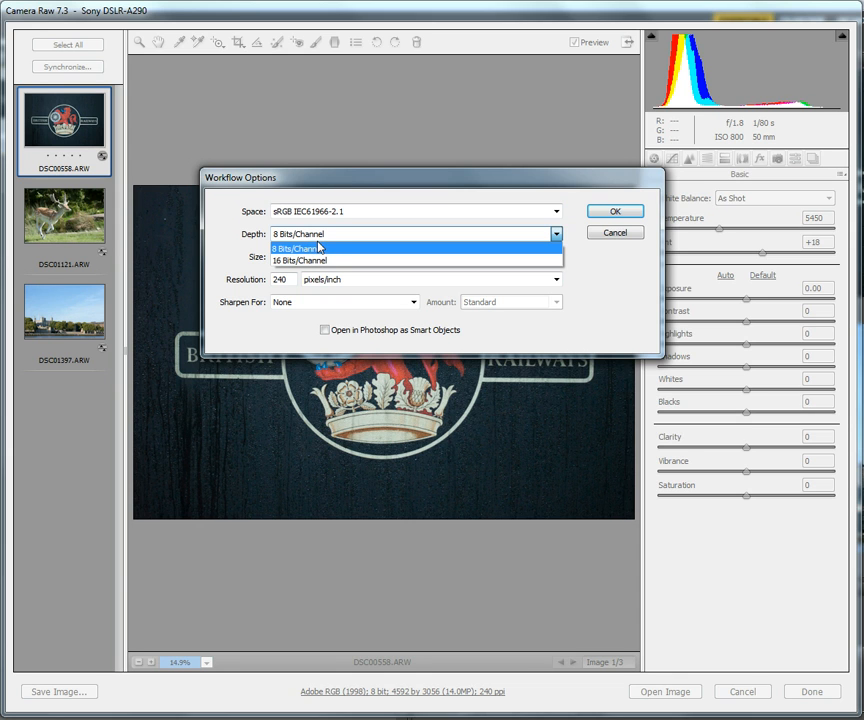
left_click(285, 262)
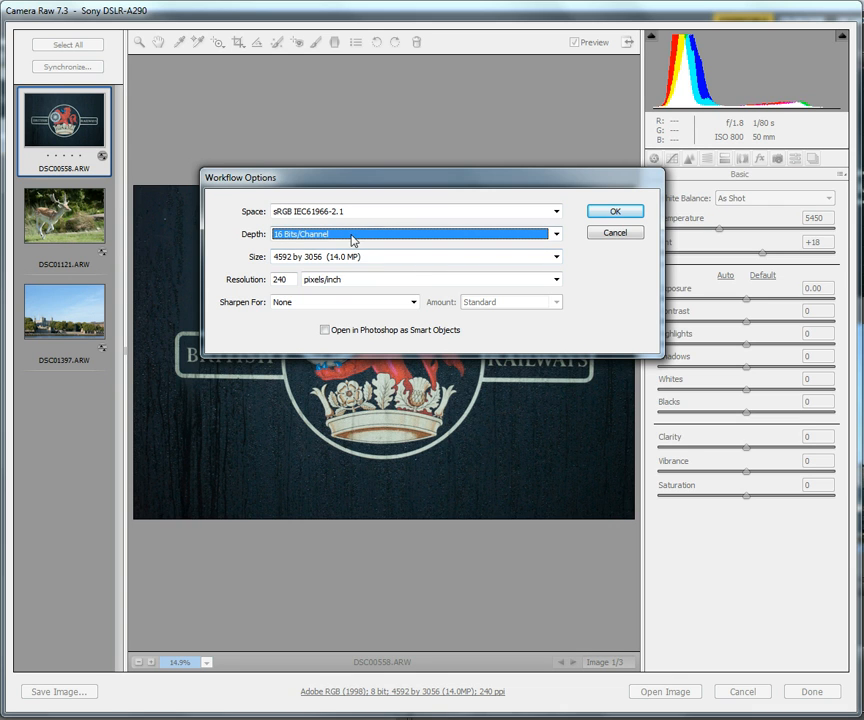
left_click(616, 214)
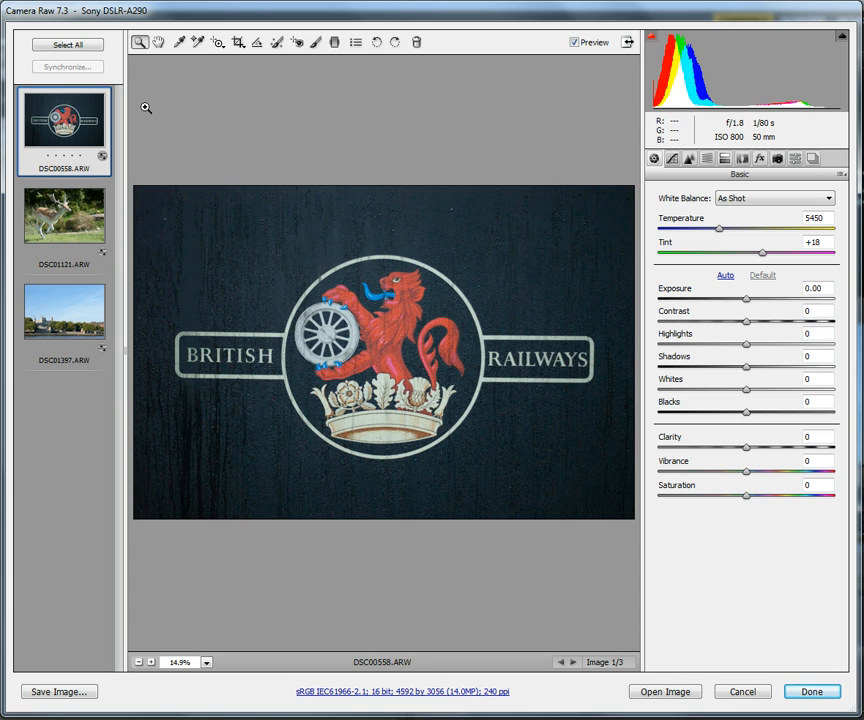
- Straighten the British Railways photo along the lower edge of the emblem's banner and apply the resulting crop
left_click(257, 47)
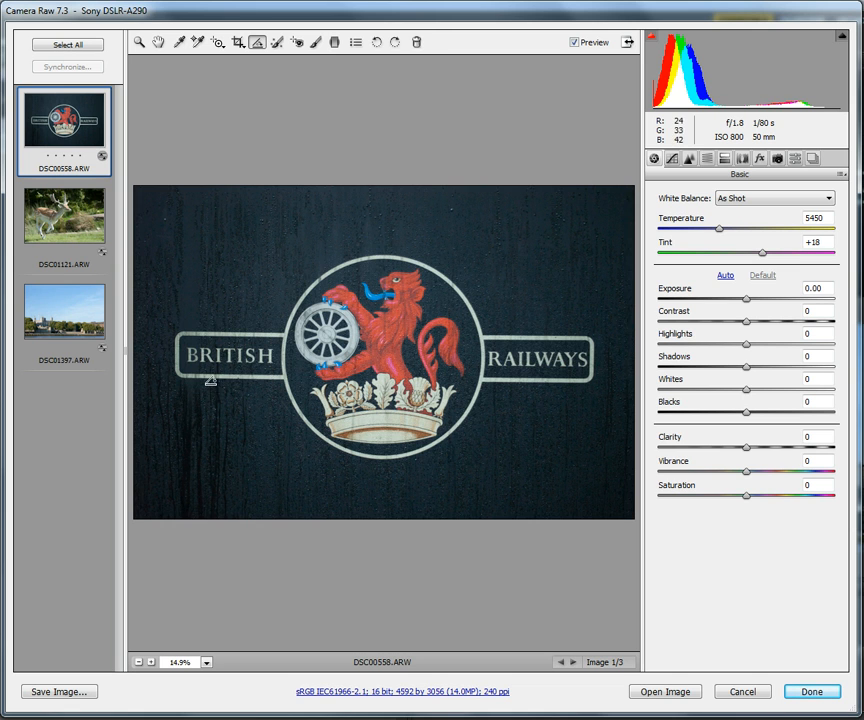
left_click_drag(198, 375, 578, 380)
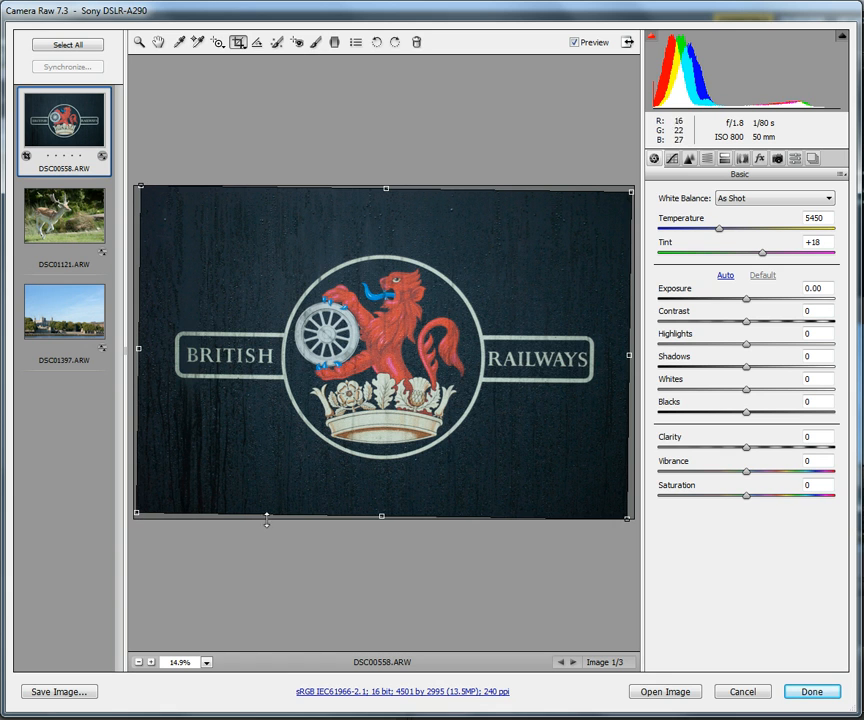
left_click(138, 45)
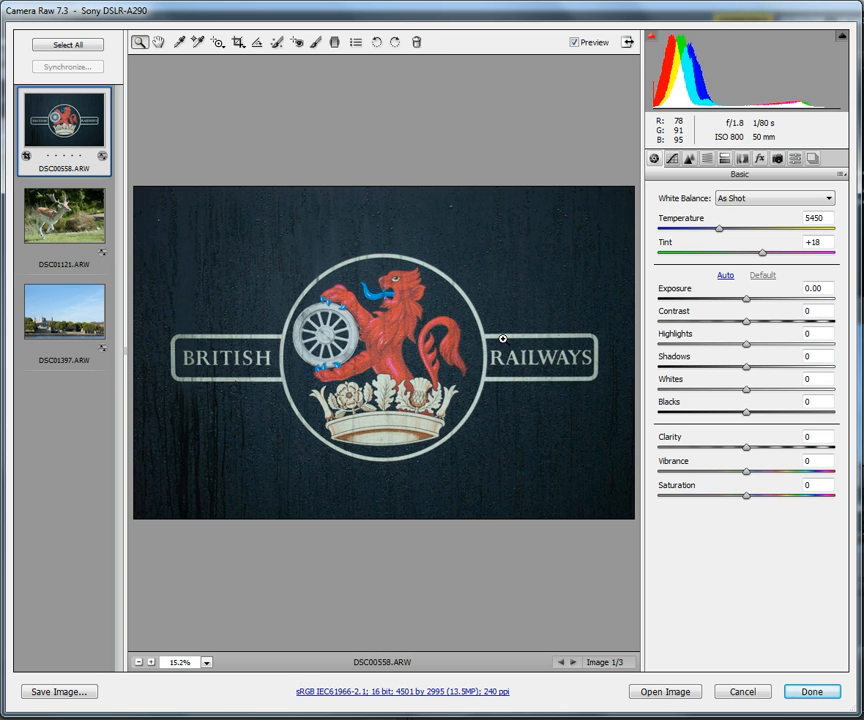
- Heal the three dust spots around the bird in the sky of DSC01397.ARW, using Spot Removal with radius 6
left_click(63, 320)
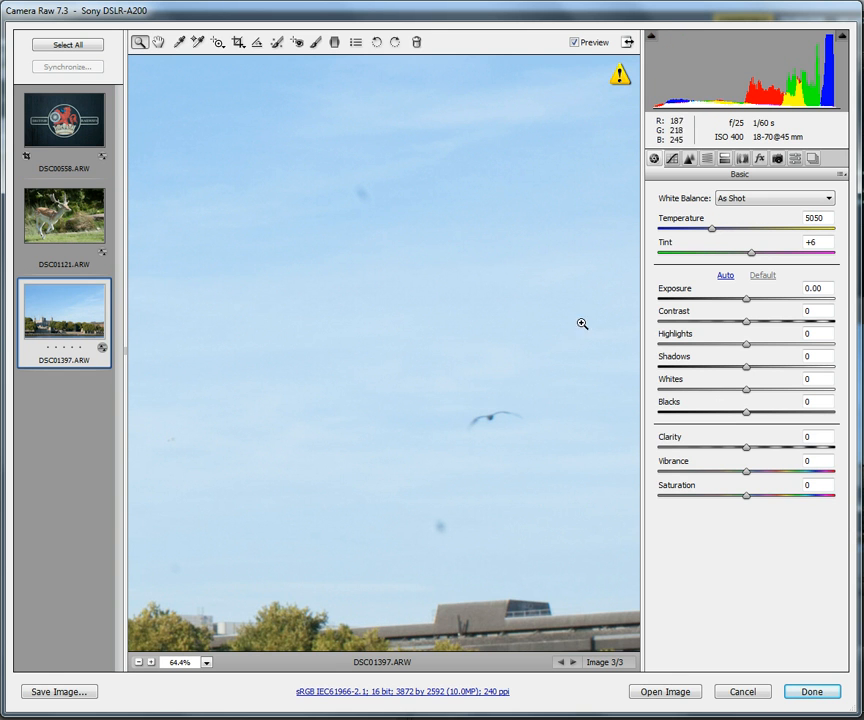
right_click(480, 370)
left_click(505, 459)
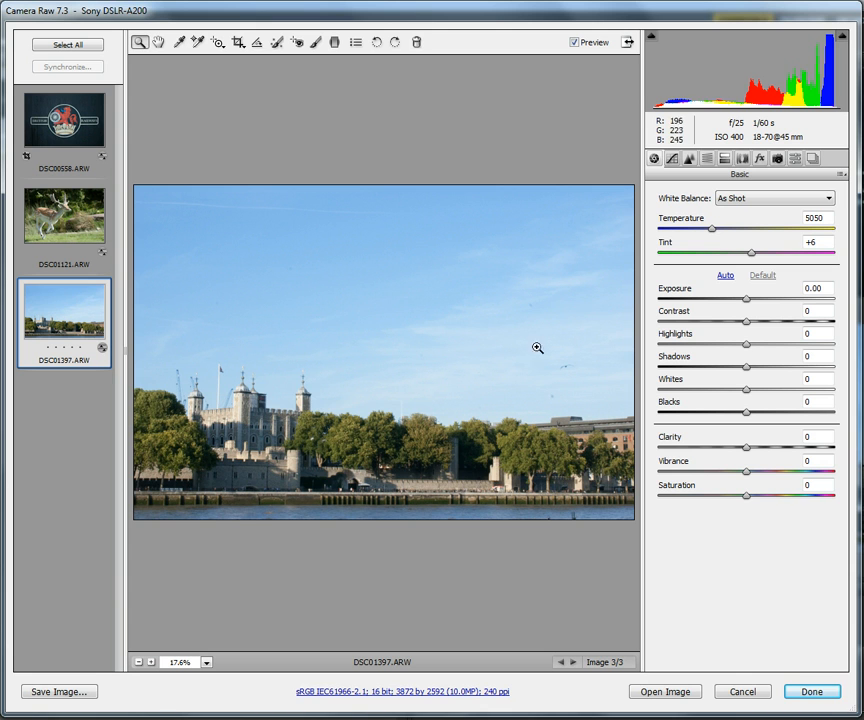
left_click_drag(477, 274, 589, 429)
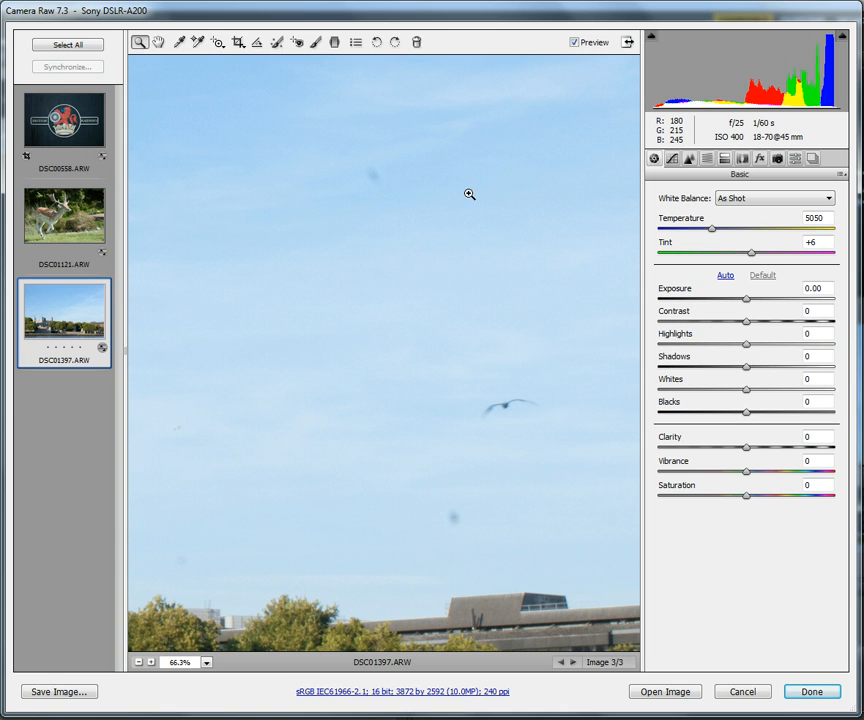
left_click(277, 43)
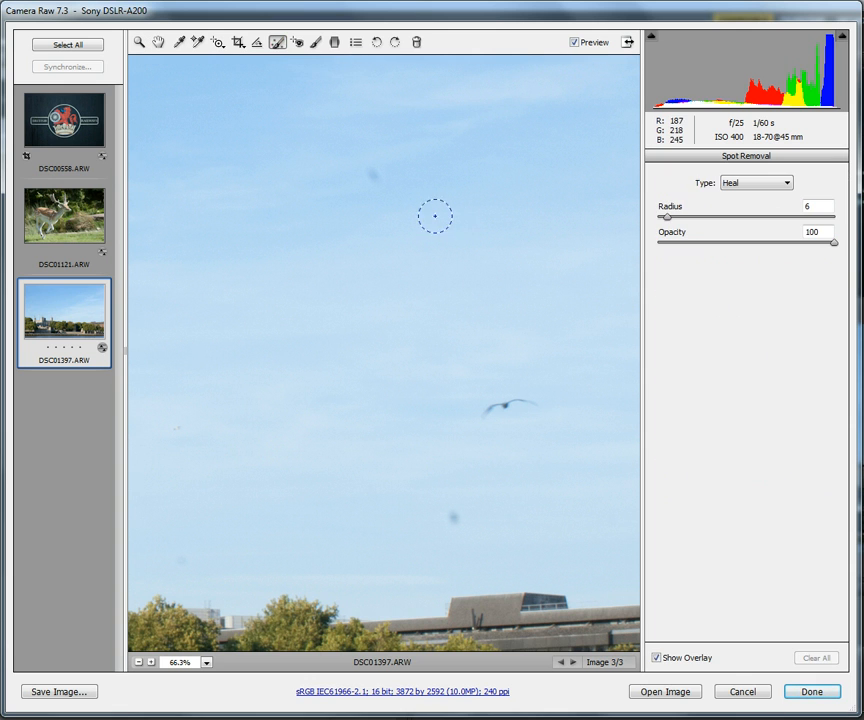
left_click_drag(667, 217, 657, 218)
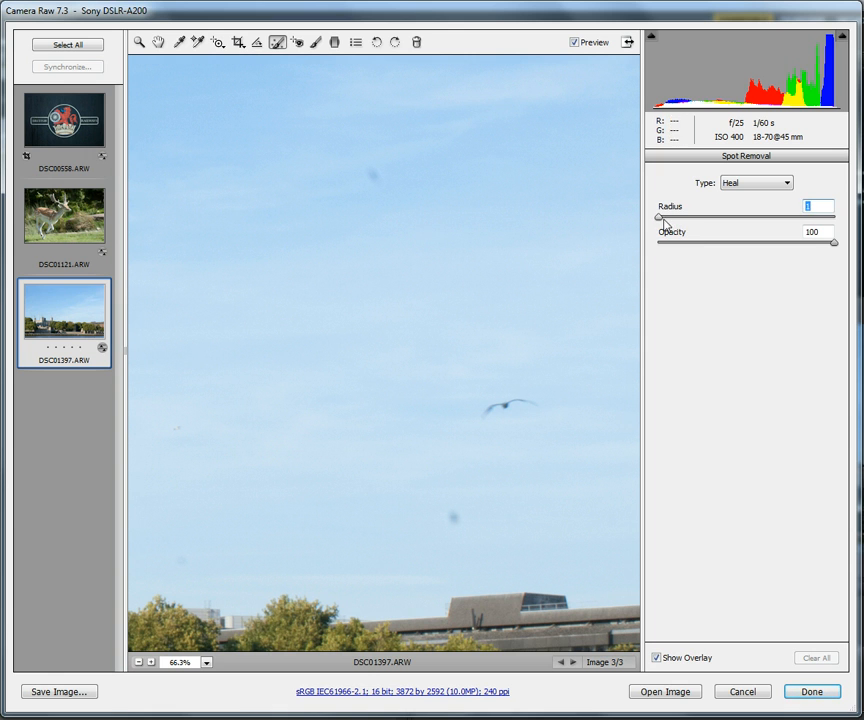
mouse_move(658, 217)
left_mouse_down()
mouse_move(674, 222)
mouse_move(666, 218)
left_mouse_up()
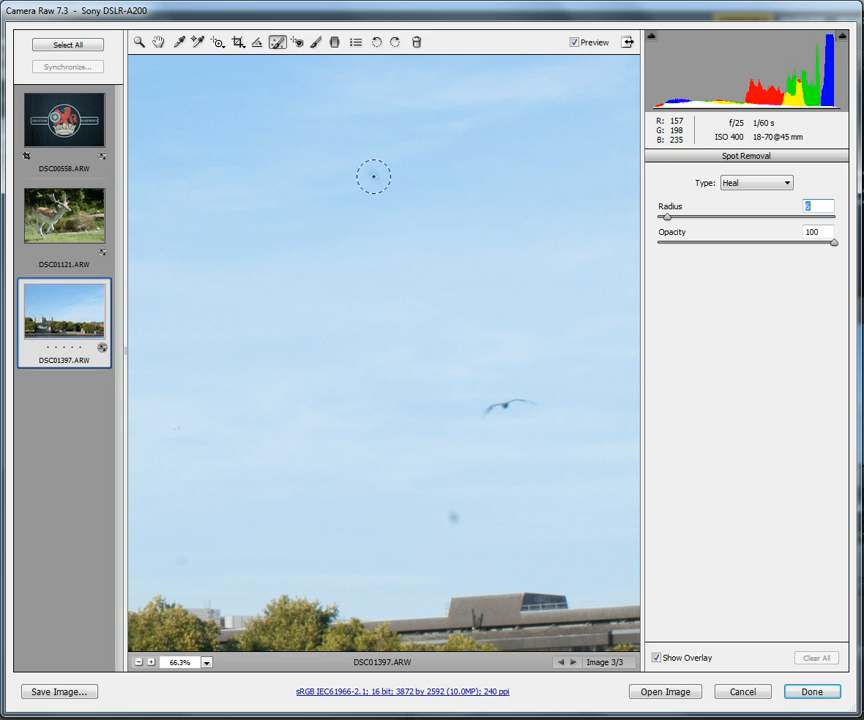
left_click(373, 176)
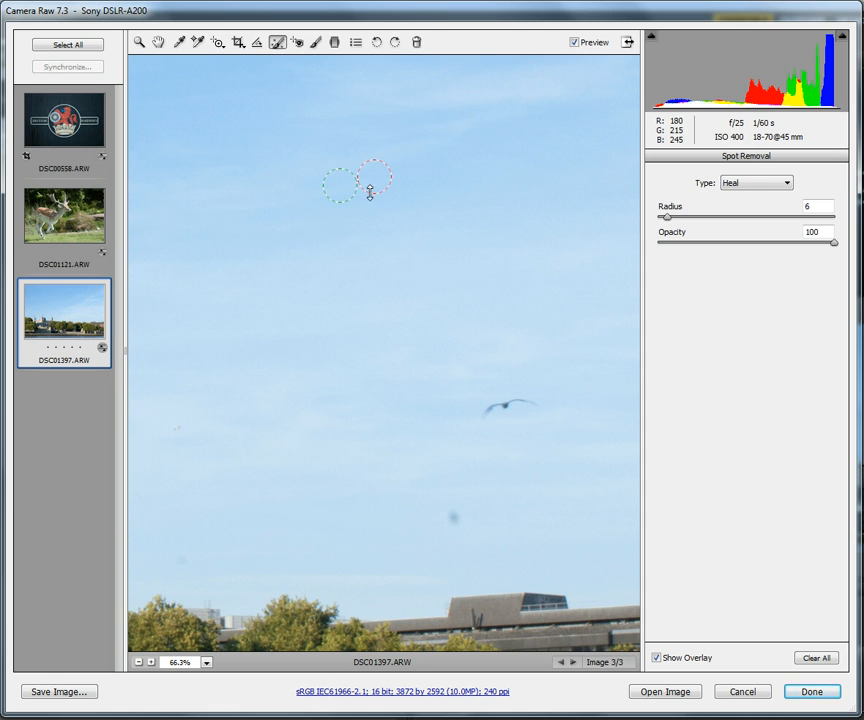
left_click(455, 518)
left_click(177, 429)
- Check the healed sky with the spot overlay hidden and shown, and view the whole photo
left_click(657, 658)
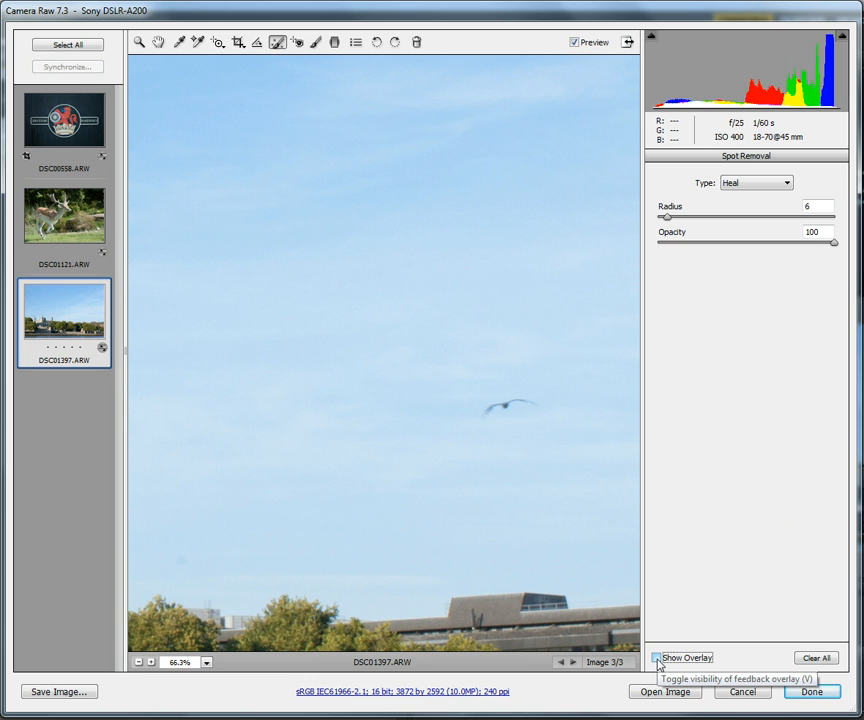
left_click(657, 658)
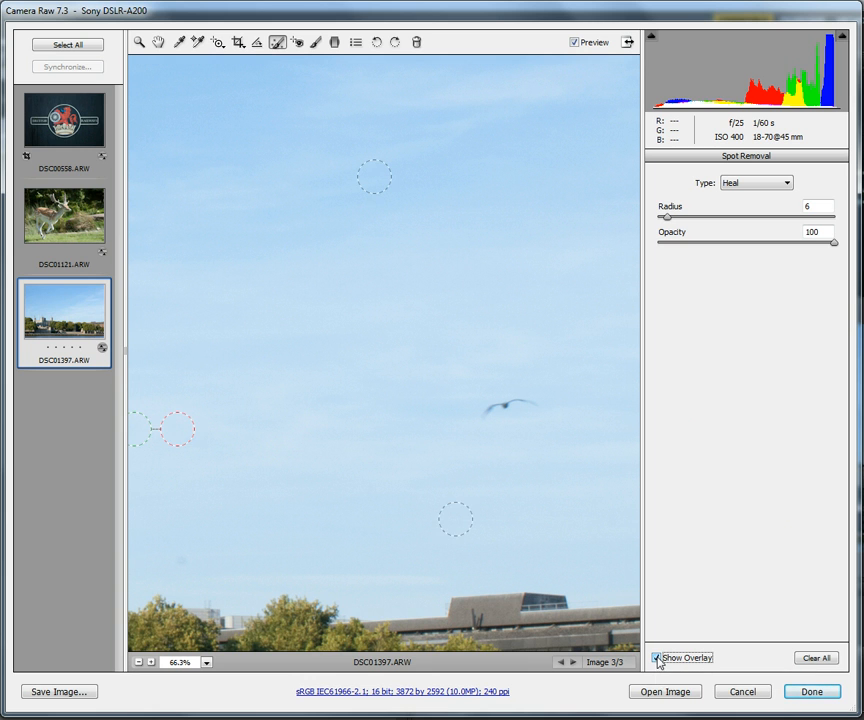
left_click(139, 44)
right_click(409, 378)
left_click(462, 458)
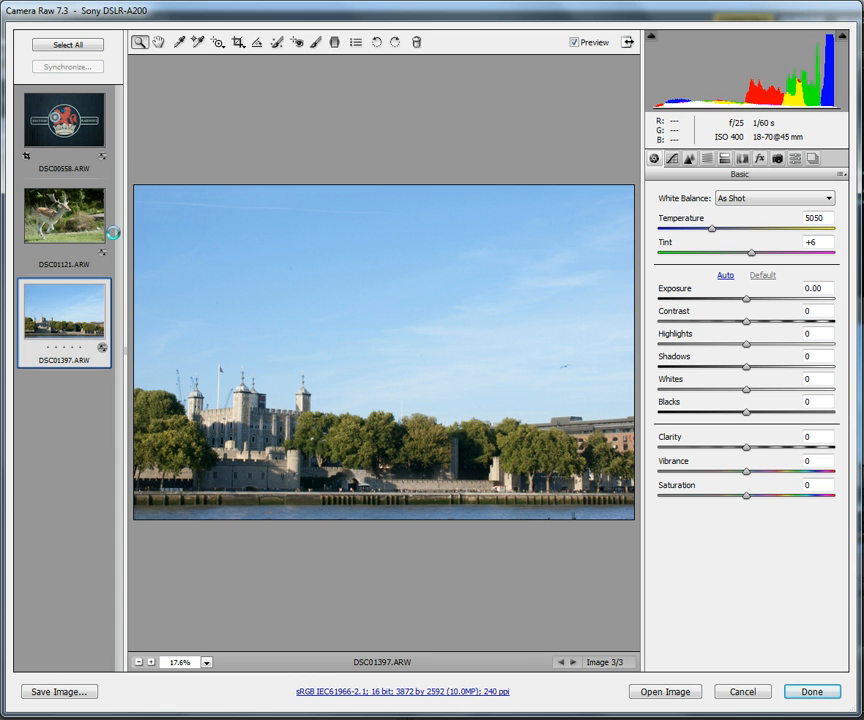
- Examine the deer photo DSC01121.ARW for clipped highlights on the front leg and clipped shadows in the dark background
left_click(66, 226)
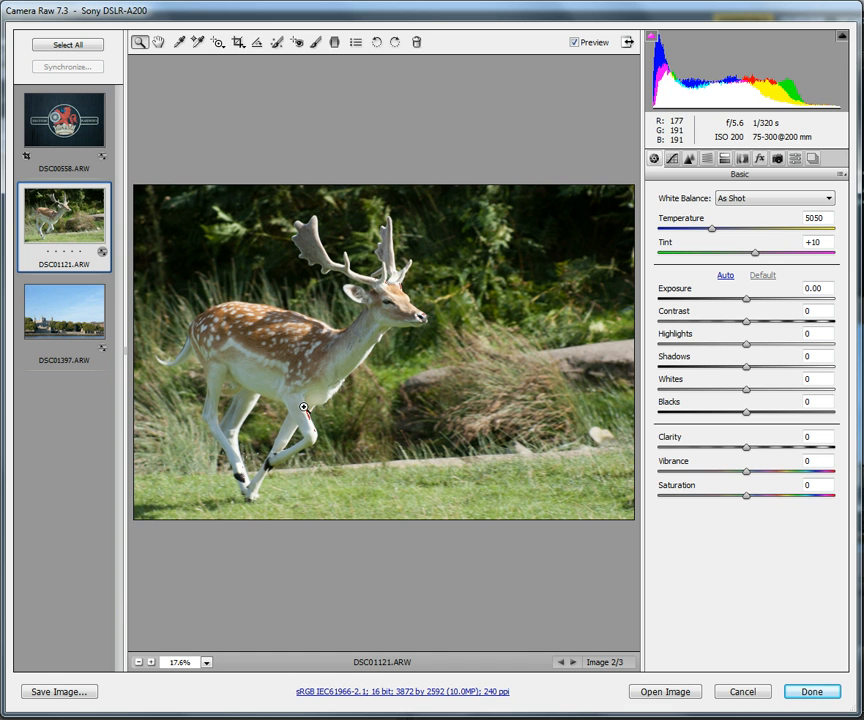
left_click_drag(264, 387, 362, 465)
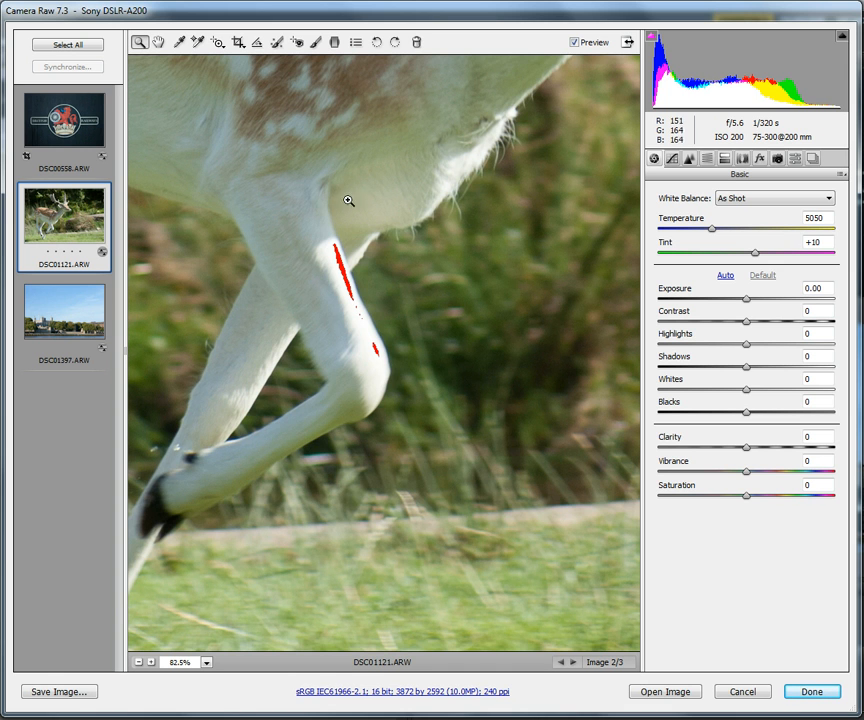
right_click(441, 338)
left_click(513, 425)
left_click_drag(511, 283, 630, 189)
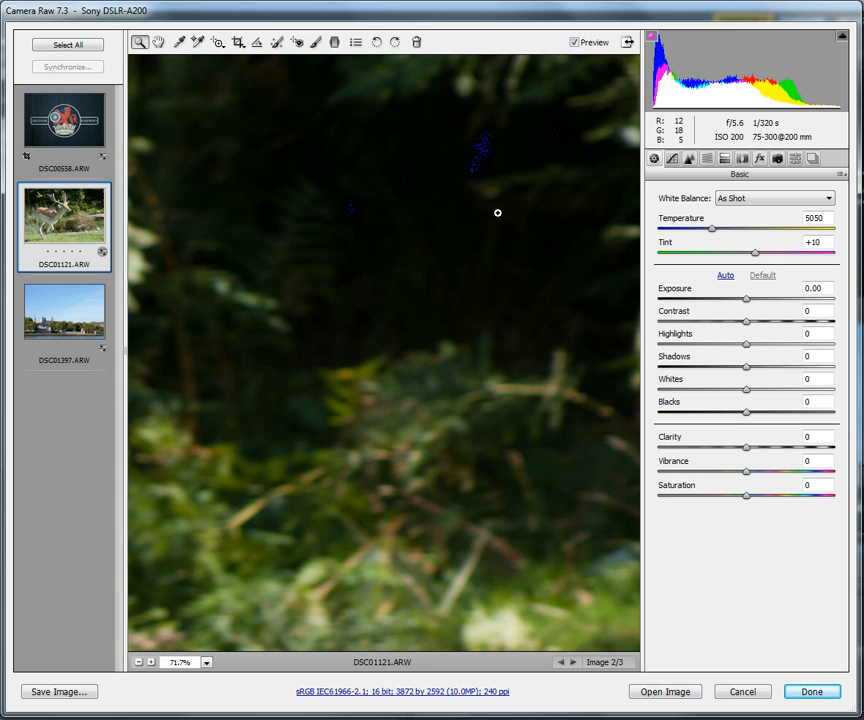
right_click(448, 277)
left_click(501, 370)
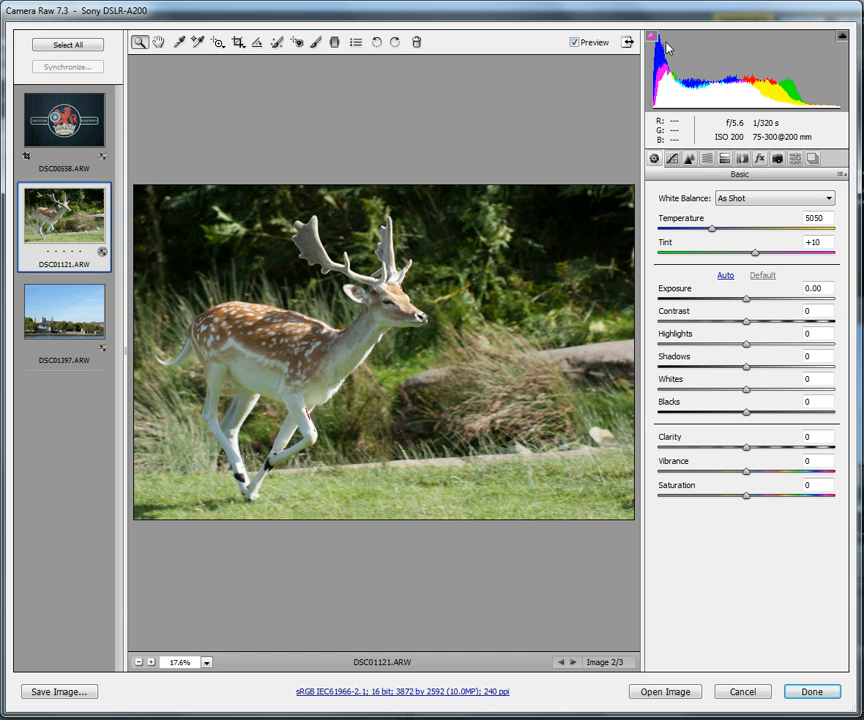
left_click_drag(507, 278, 625, 166)
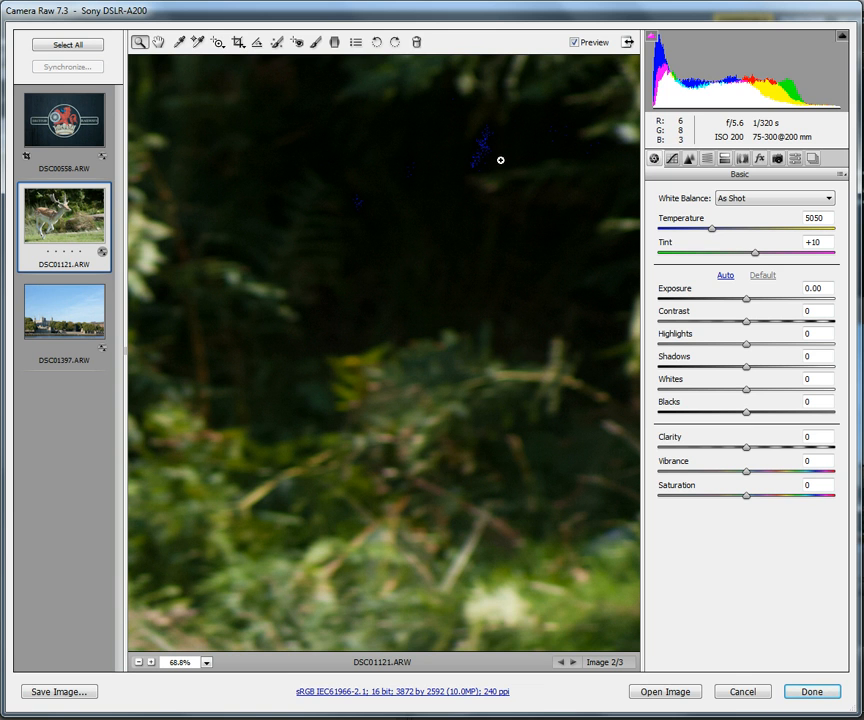
right_click(446, 192)
left_click(498, 276)
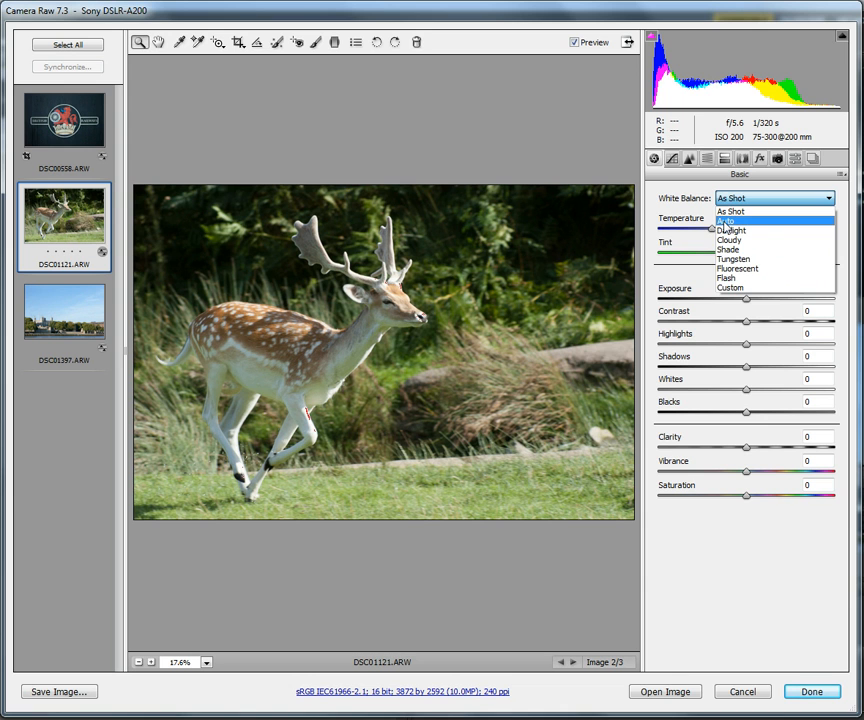
- Try the Auto white balance on the deer photo and return it to As Shot
left_click(724, 221)
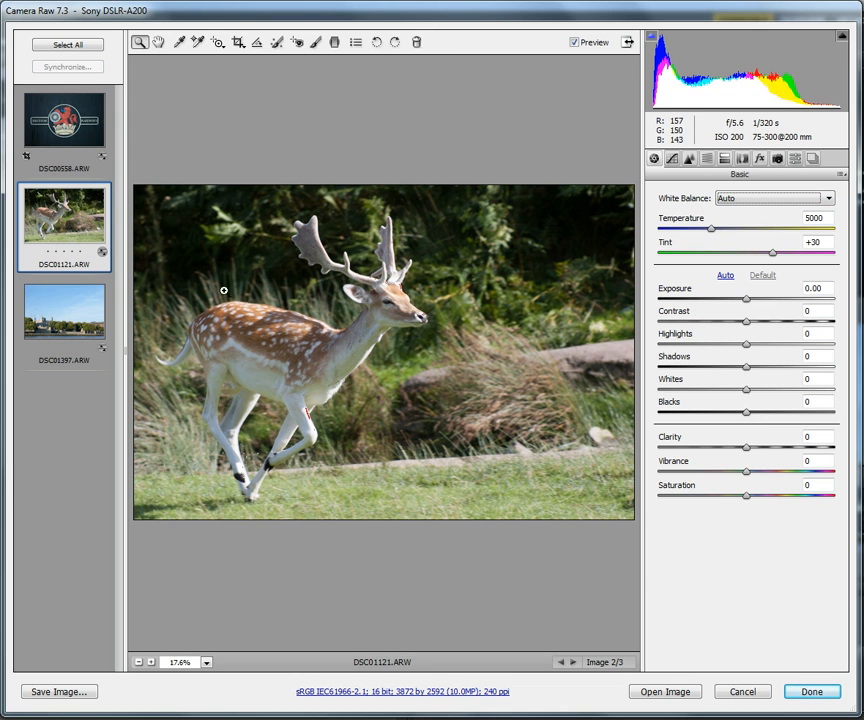
left_click(767, 200)
left_click(744, 212)
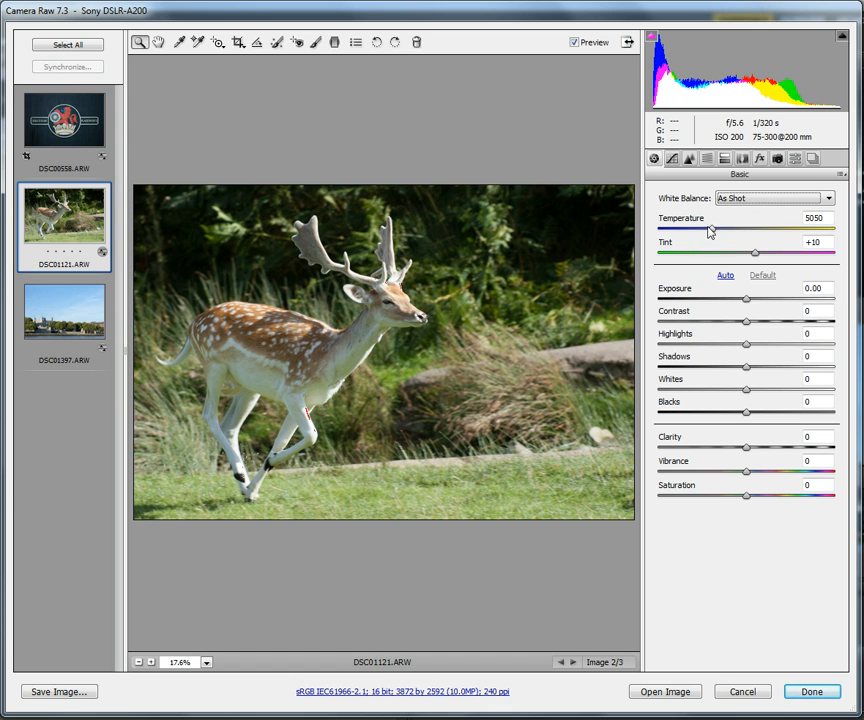
- Try a warmer colour temperature of 6900 on the deer photo and restore the As Shot white balance
left_click_drag(713, 232, 743, 232)
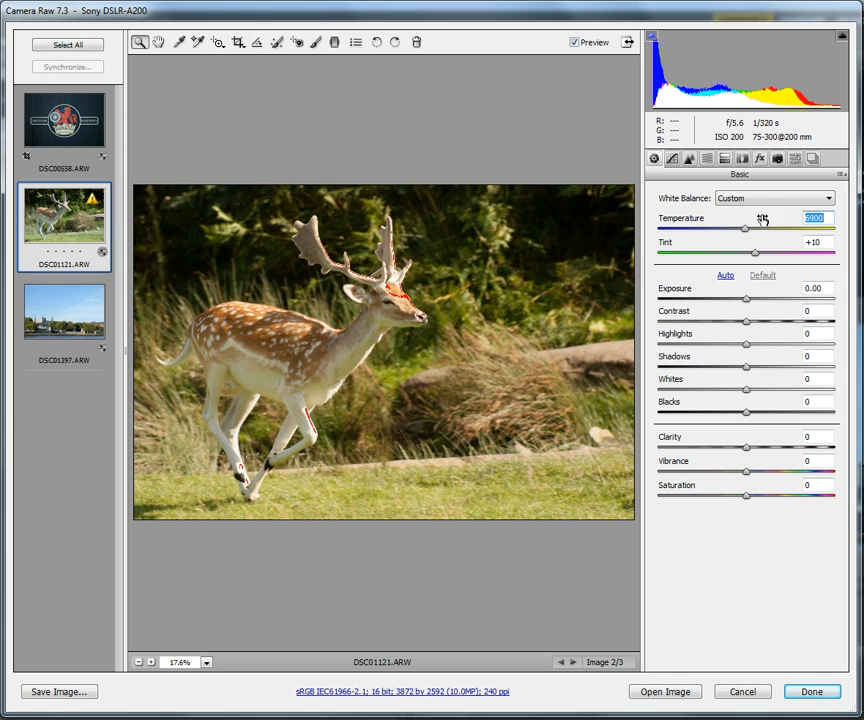
left_click(766, 201)
left_click(748, 213)
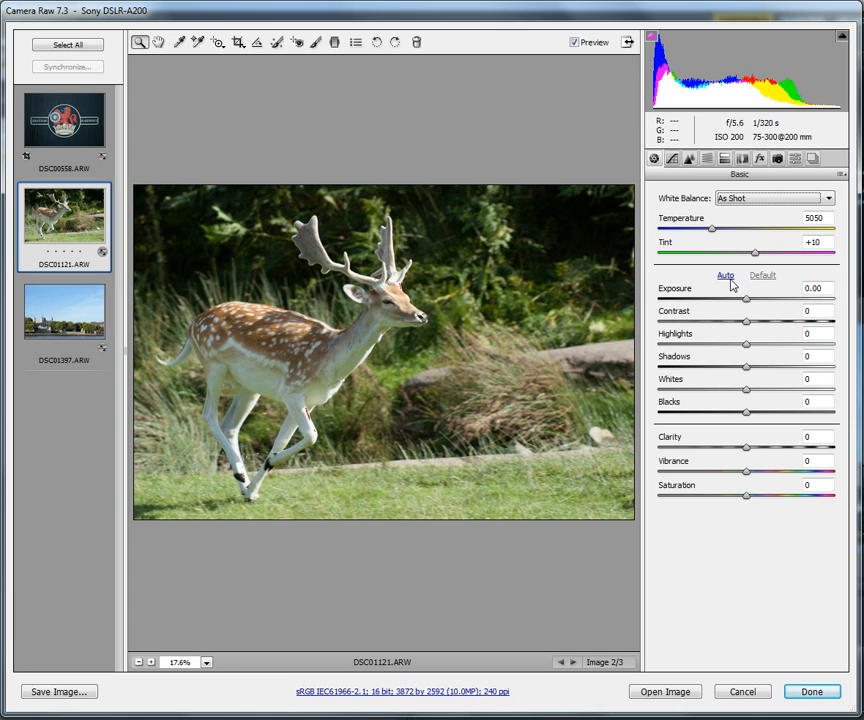
- Try the automatic tone adjustment, restore the default values, and test the Exposure and Contrast adjustments
left_click(726, 276)
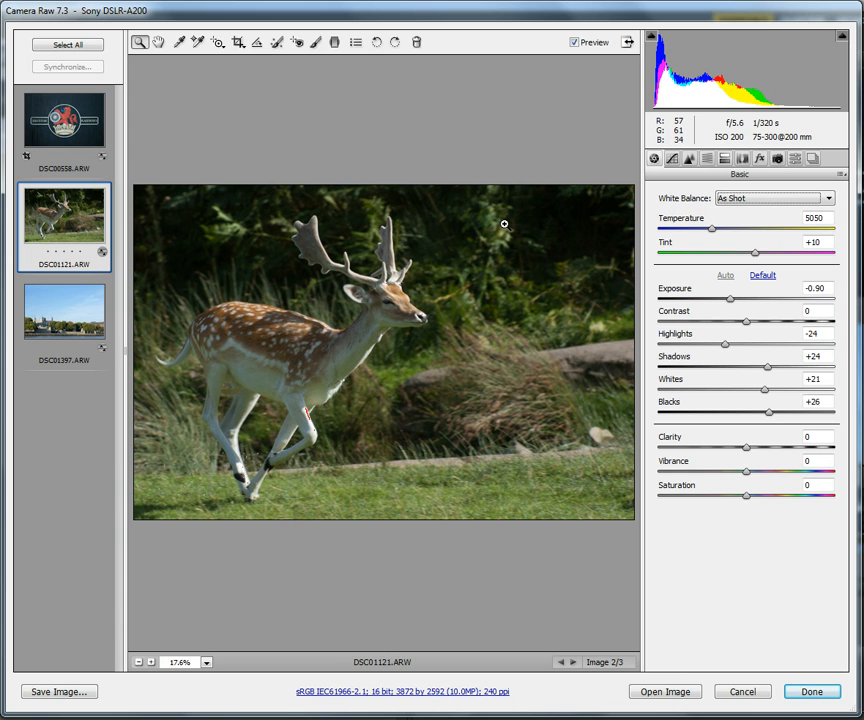
left_click(763, 280)
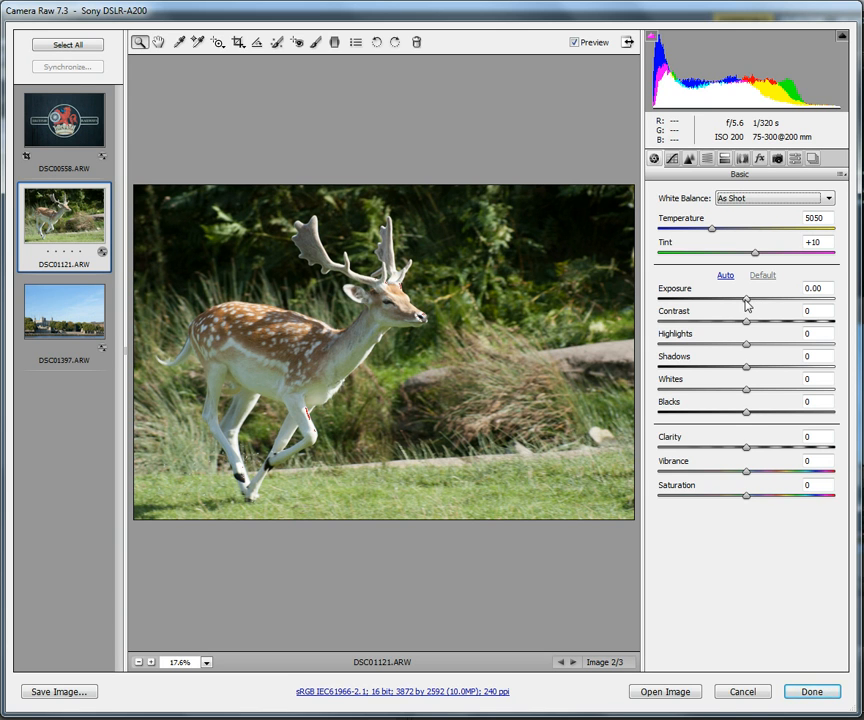
mouse_move(745, 300)
left_mouse_down()
mouse_move(785, 300)
mouse_move(681, 299)
mouse_move(801, 304)
mouse_move(688, 299)
mouse_move(746, 299)
left_mouse_up()
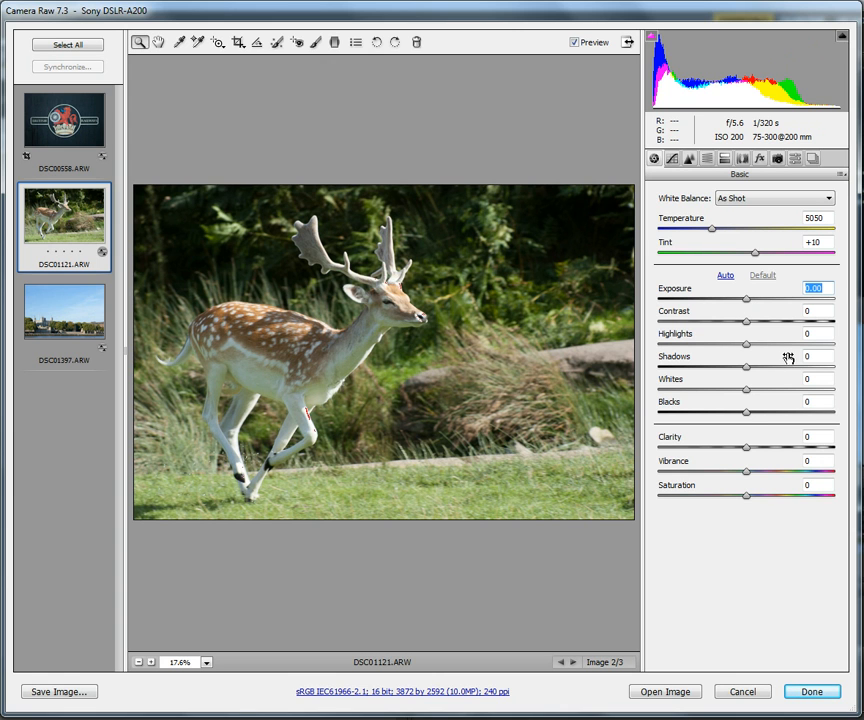
mouse_move(747, 328)
left_mouse_down()
mouse_move(838, 334)
mouse_move(650, 330)
mouse_move(746, 328)
left_mouse_up()
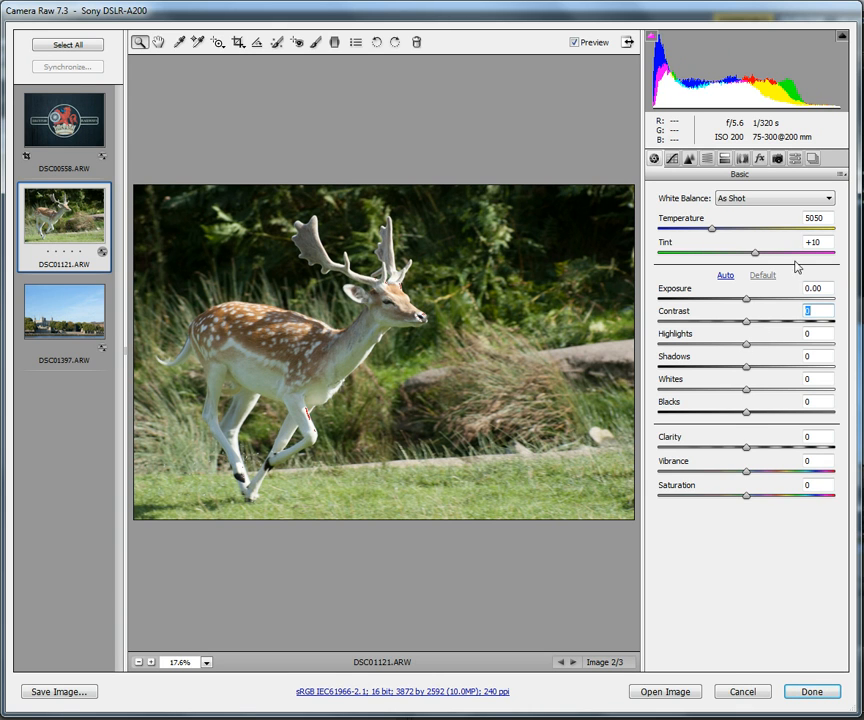
- Set the deer photo's Exposure to +0.15 and its Contrast to +18
key("shift+Tab")
key("Up")
key("Up")
key("Up")
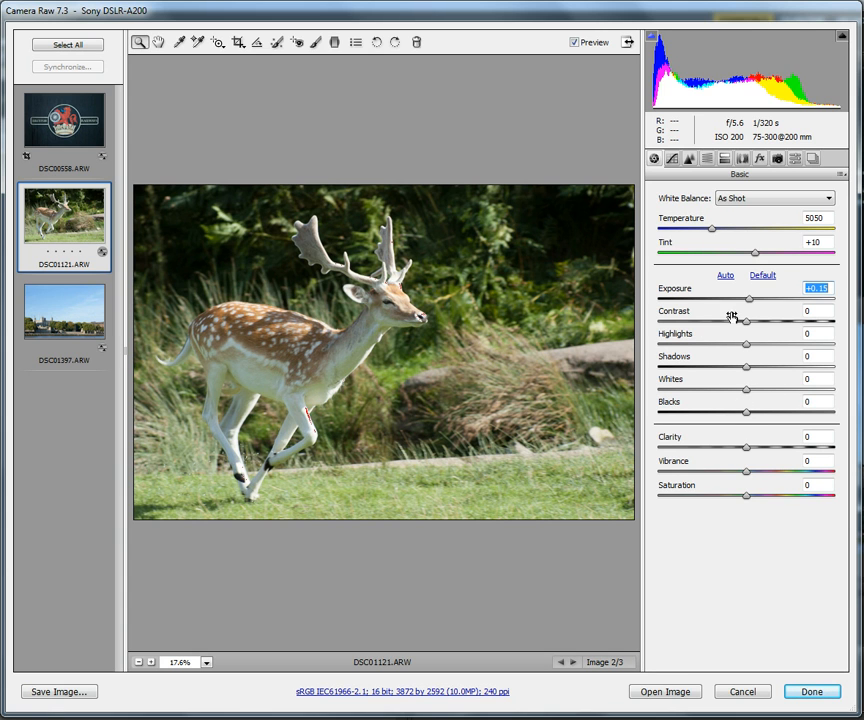
left_click_drag(748, 324, 763, 321)
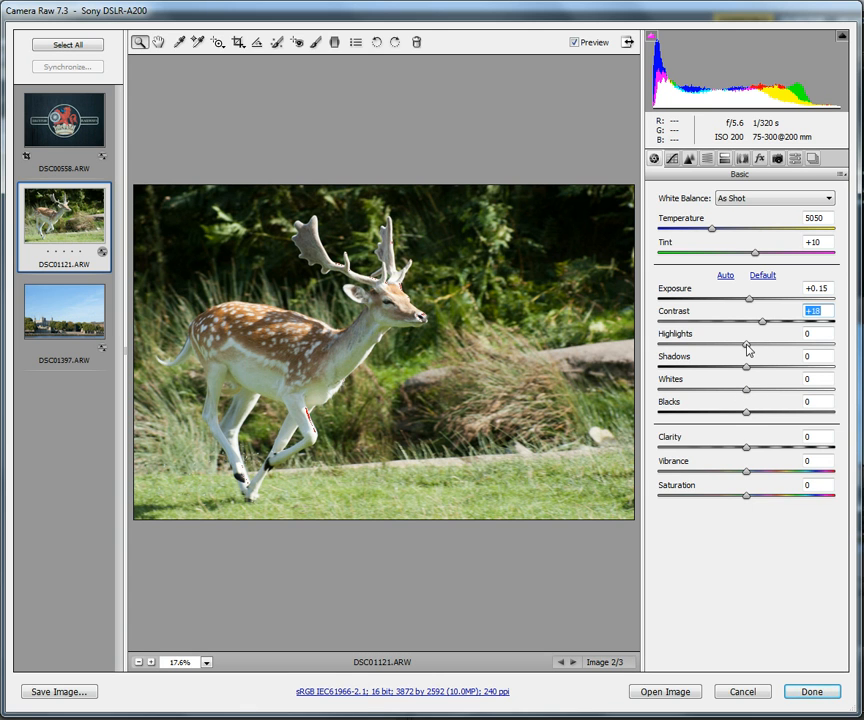
- Set the deer photo's Highlights to -26, checking the clipping on its front leg, and set its Whites to +12
left_click_drag(250, 367, 372, 484)
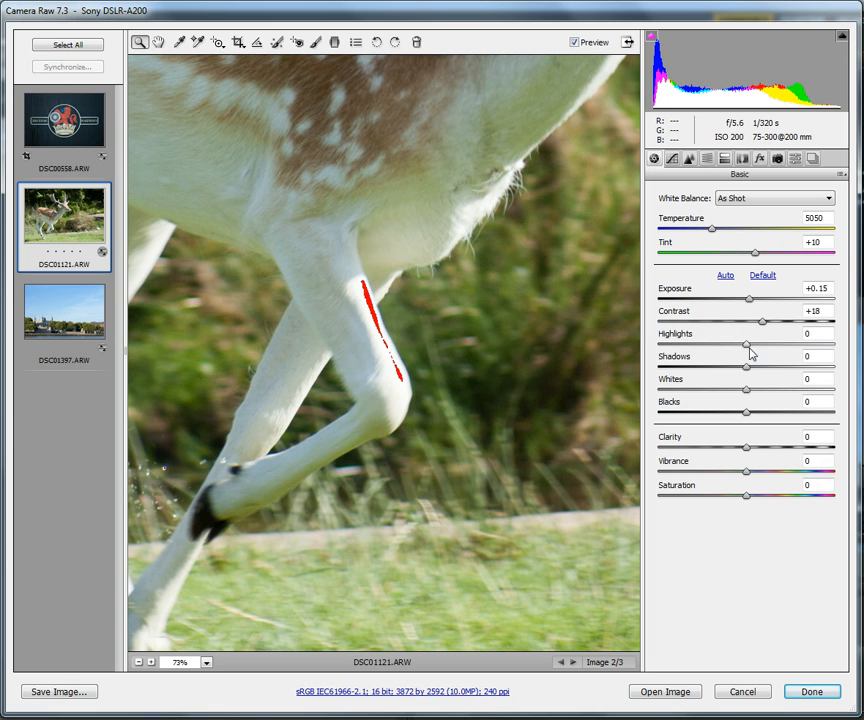
left_click_drag(741, 349, 727, 353)
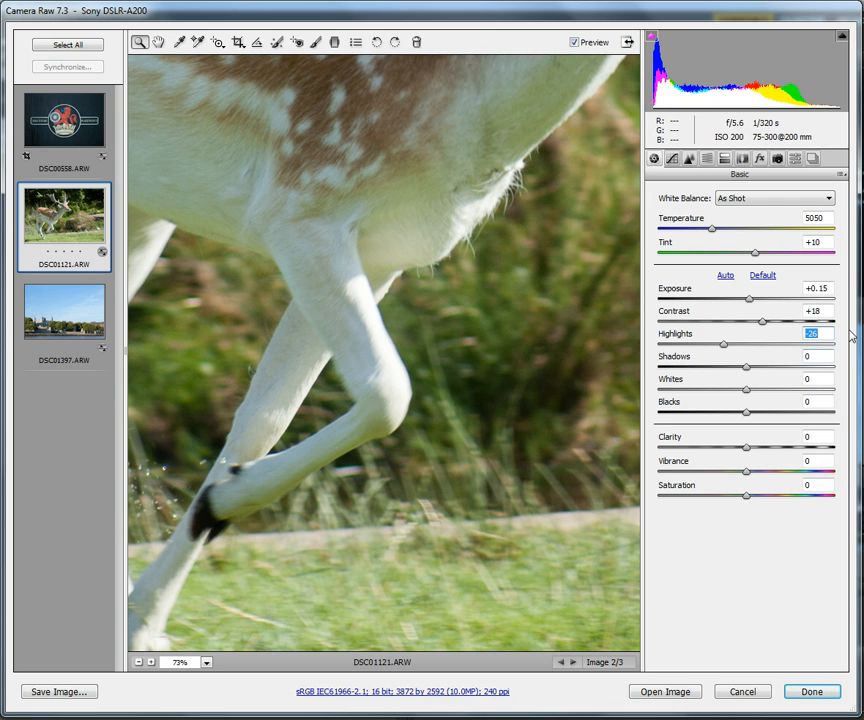
right_click(409, 313)
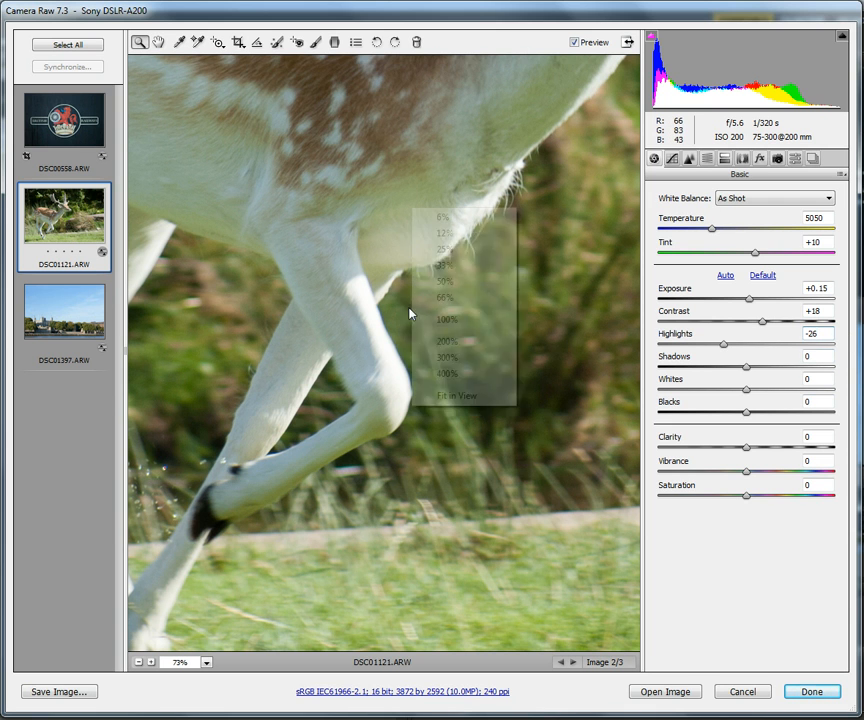
left_click(461, 398)
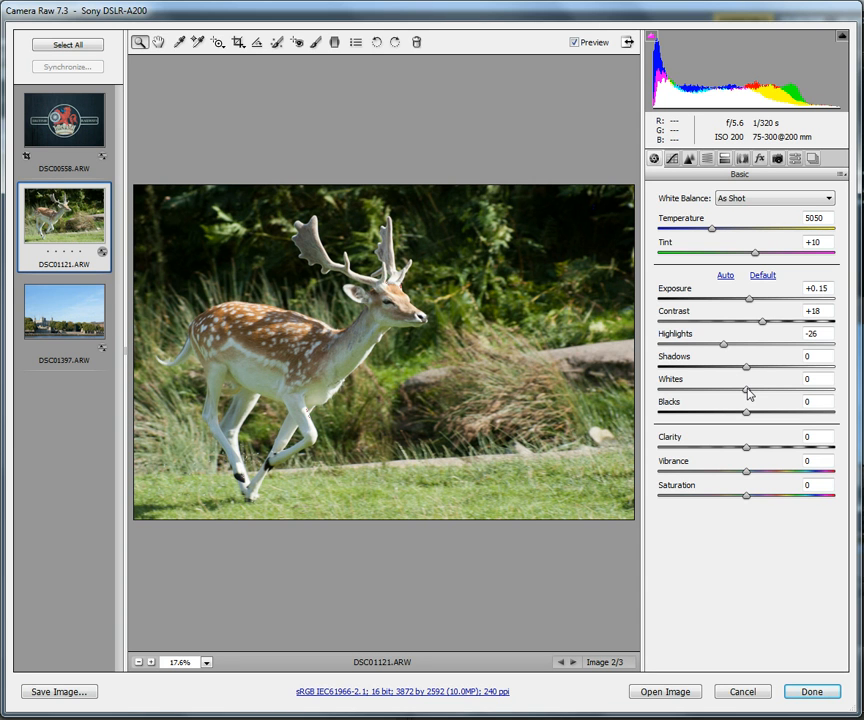
left_click_drag(748, 394, 810, 392)
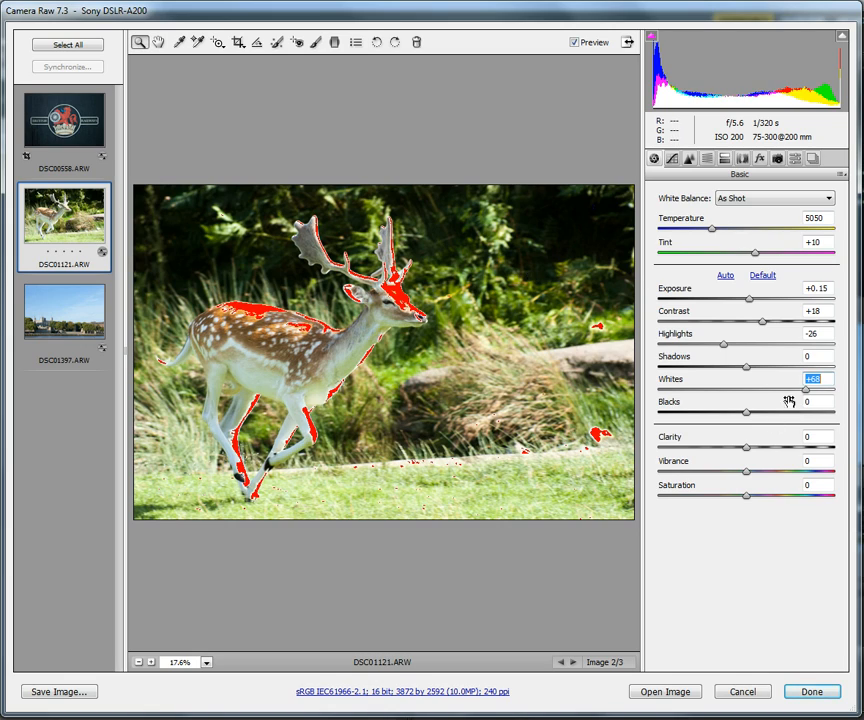
left_click_drag(810, 396, 759, 388)
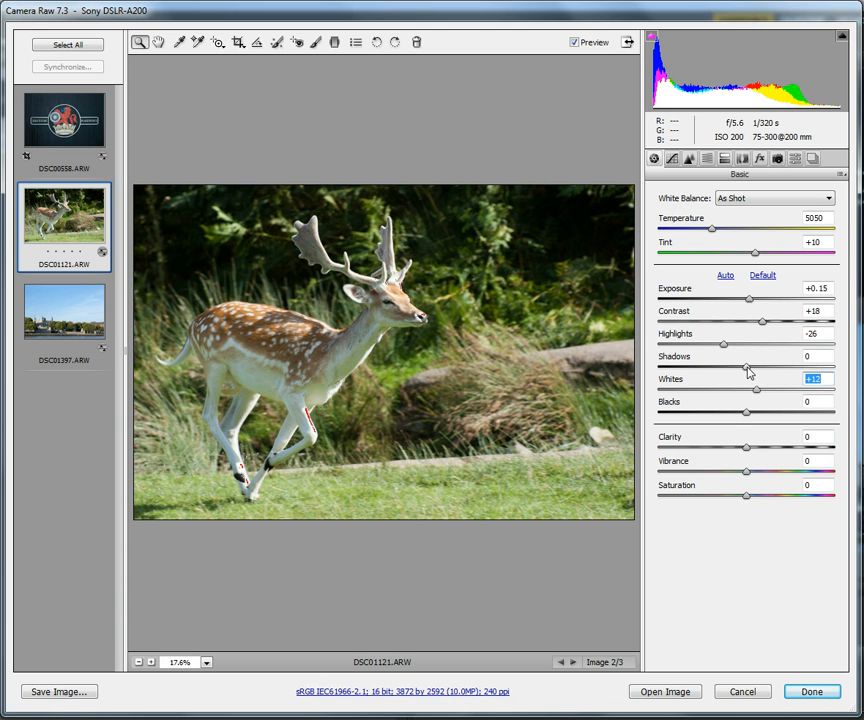
- Try the deer photo's Shadows at -78 and +100, comparing the dark foliage with the original settings
key("shift+Tab")
left_click_drag(748, 372, 678, 370)
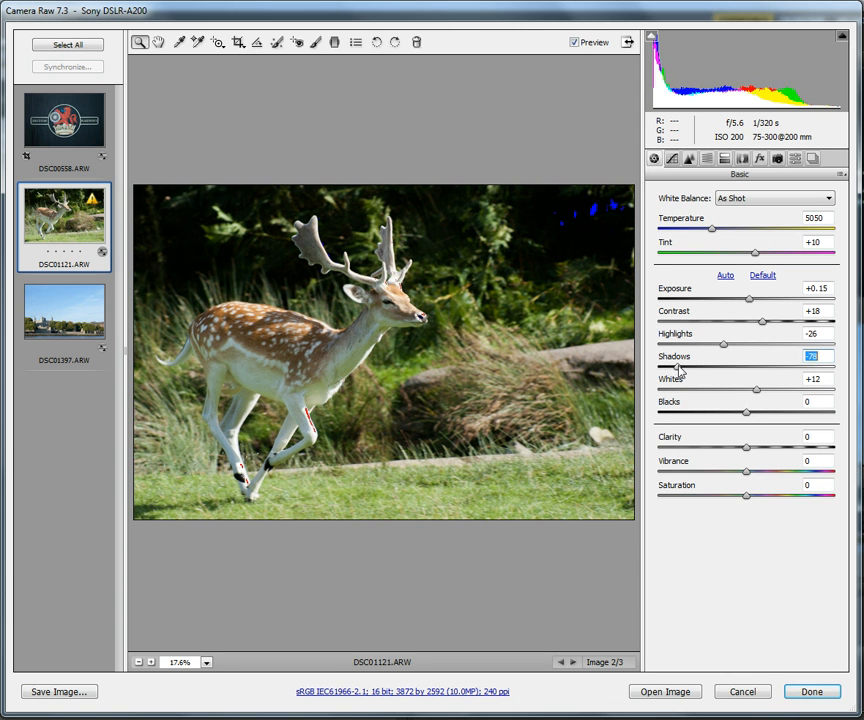
left_click_drag(508, 283, 676, 158)
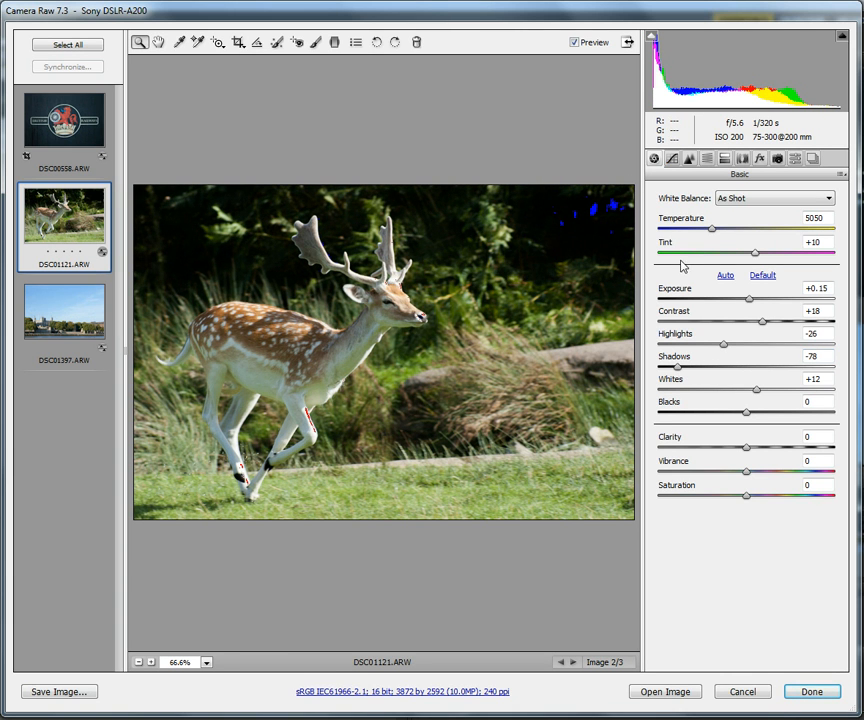
left_click_drag(678, 370, 843, 370)
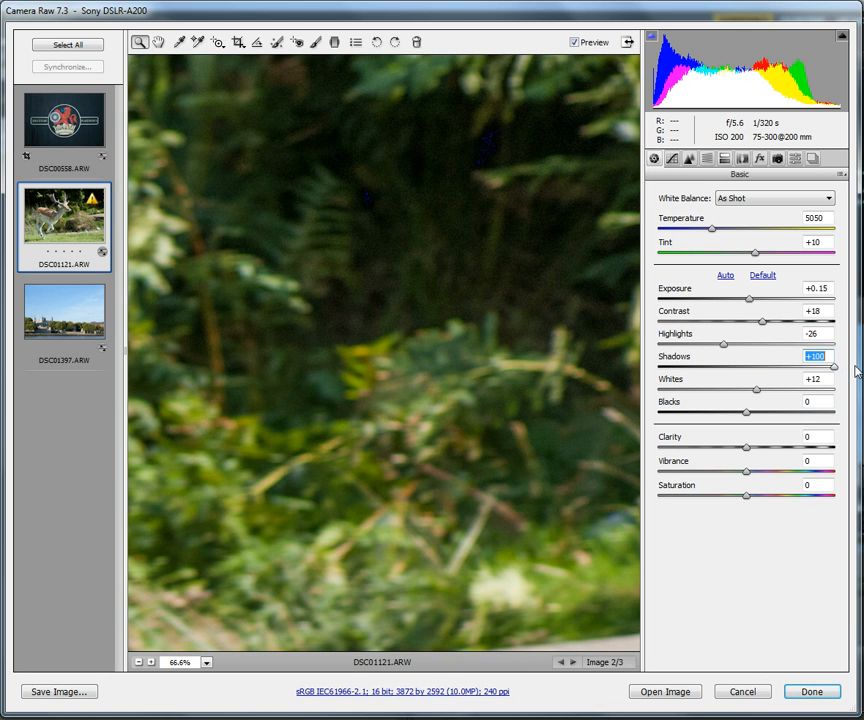
right_click(466, 228)
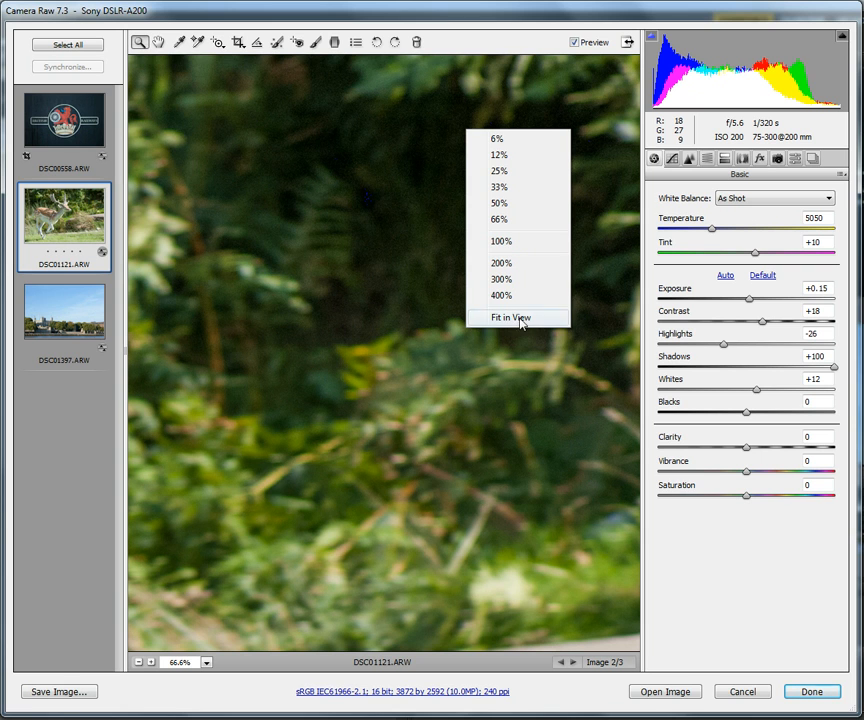
left_click(535, 46)
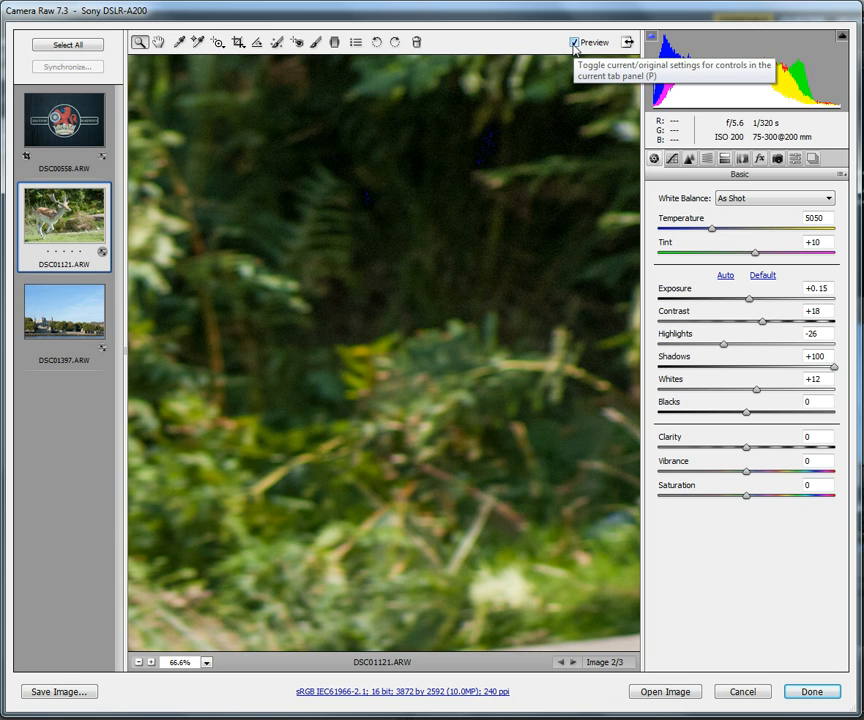
left_click(574, 43)
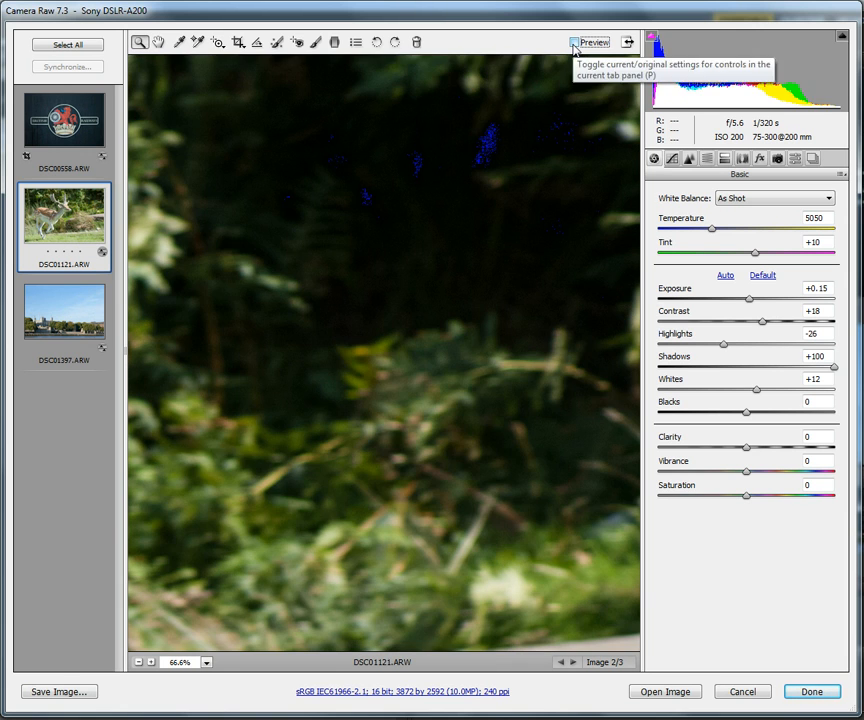
left_click(574, 43)
left_click(574, 43)
left_click(574, 43)
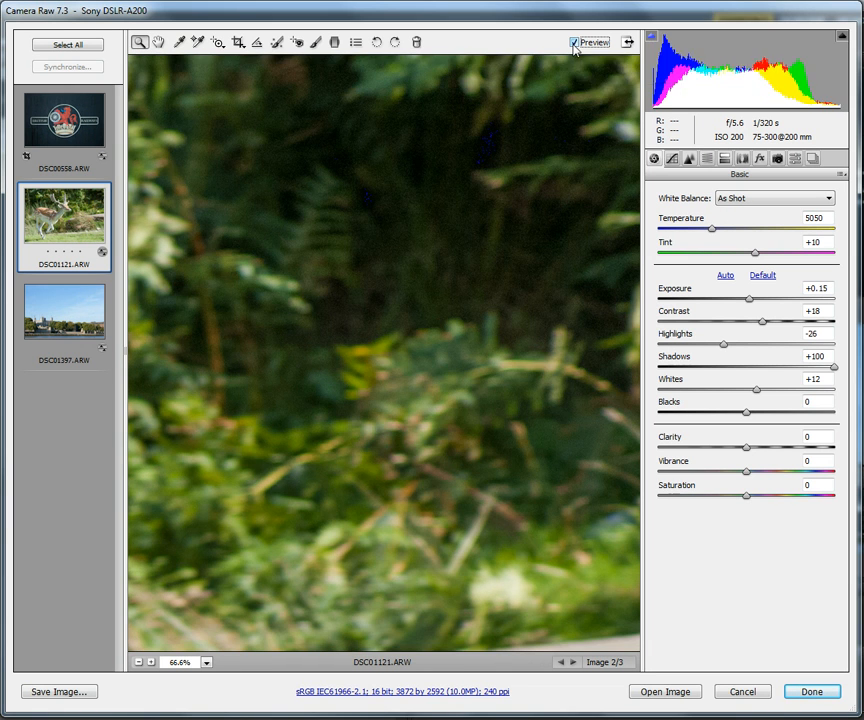
left_click(574, 43)
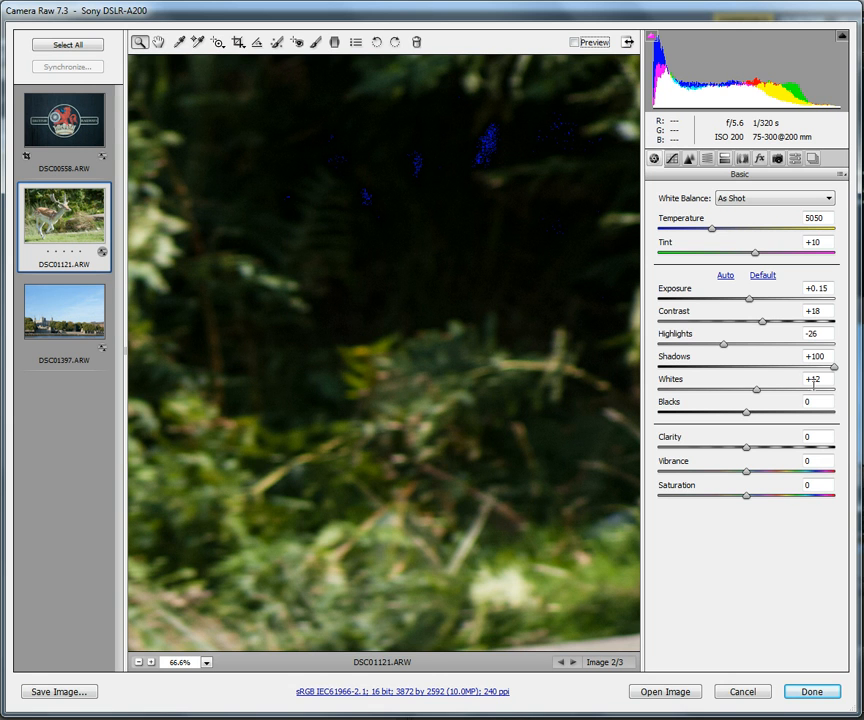
- Set the deer photo's Shadows to +34 with the preview of the current settings enabled
left_click_drag(834, 367, 788, 369)
left_click(574, 42)
left_click_drag(787, 367, 776, 368)
right_click(499, 342)
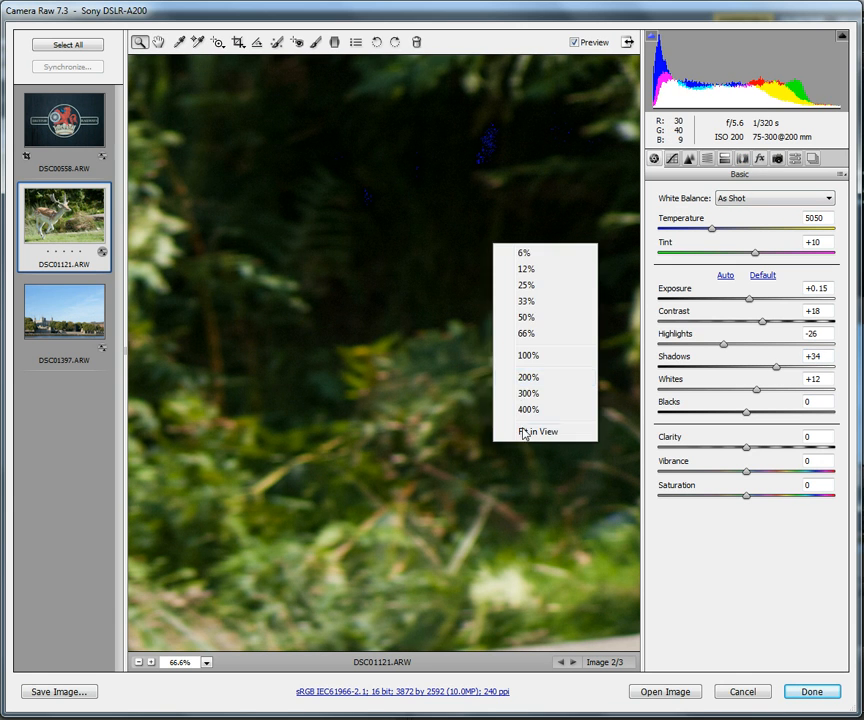
left_click(523, 432)
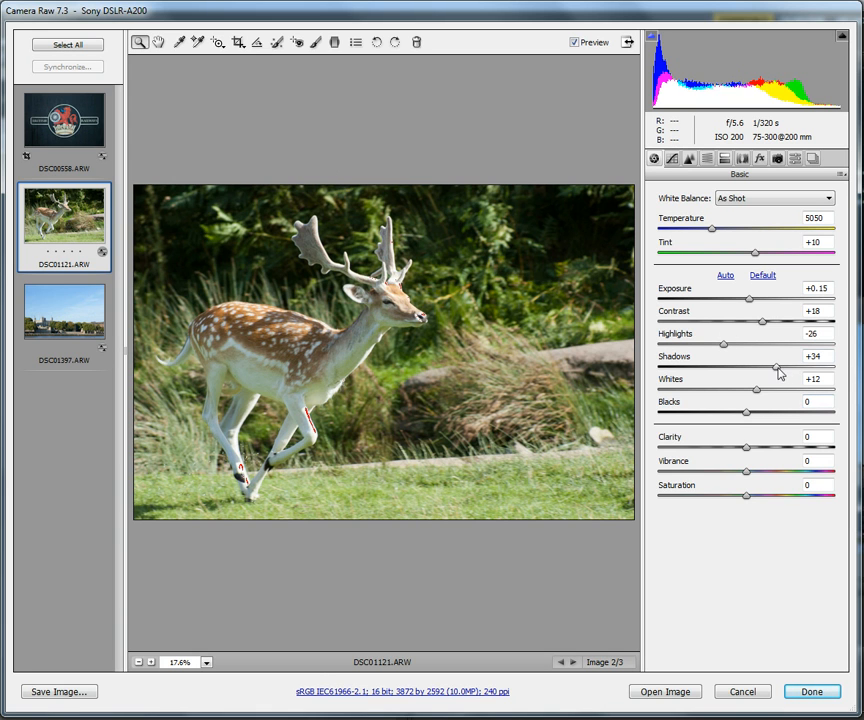
left_click_drag(780, 369, 778, 368)
- Try Blacks at +100, set it to +26, and compare the dark foliage with the original settings
left_click(747, 413)
left_click_drag(749, 413, 858, 412)
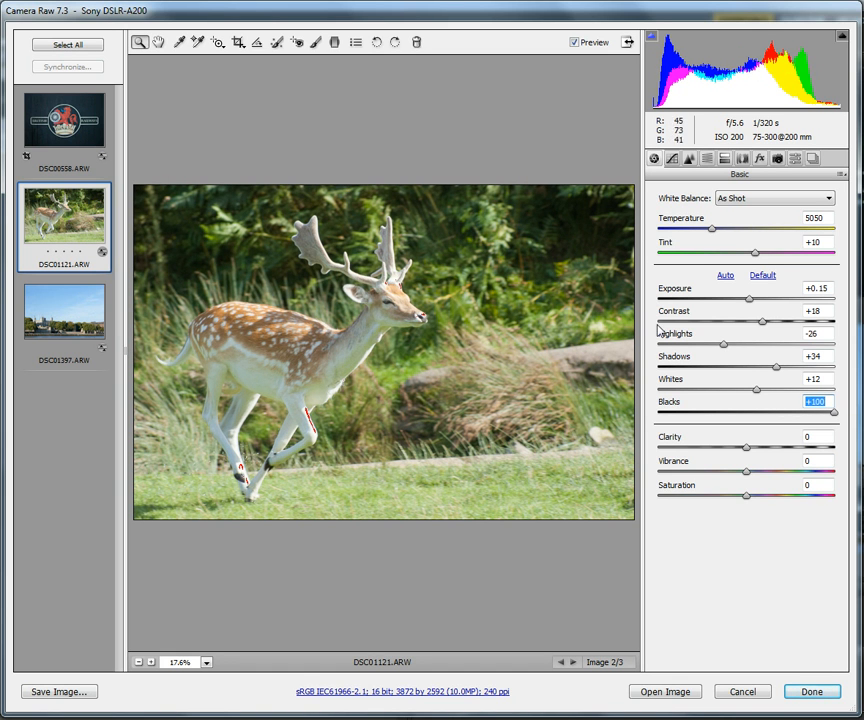
left_click_drag(833, 413, 771, 413)
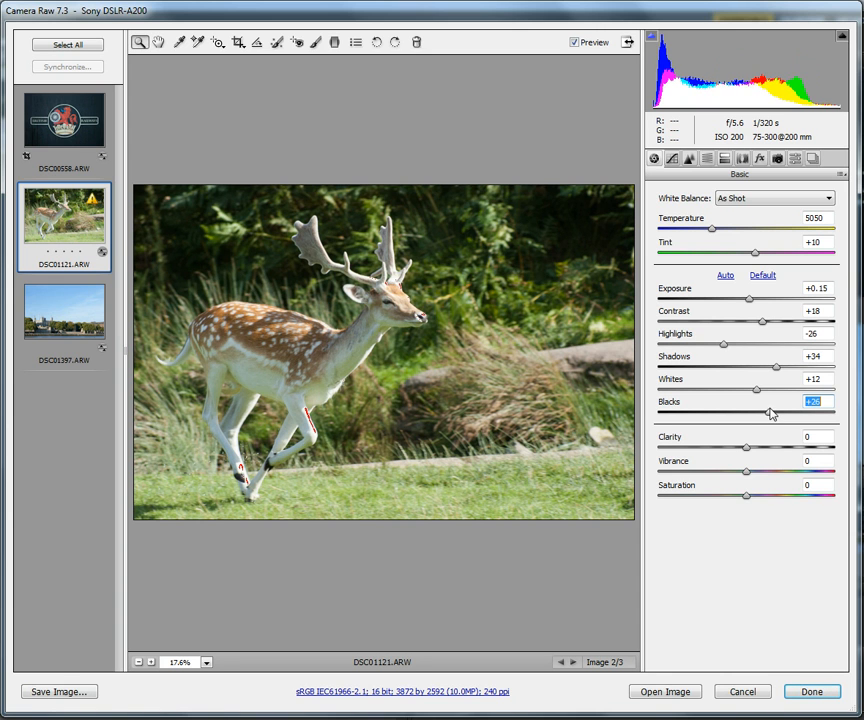
left_click_drag(506, 306, 656, 182)
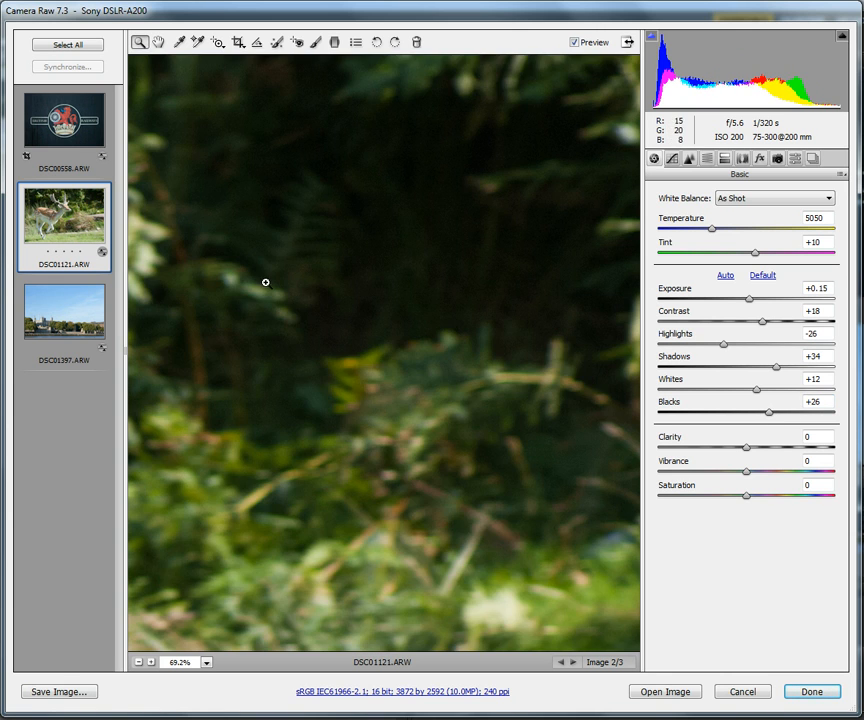
left_click(576, 44)
left_click(576, 44)
right_click(552, 260)
left_click(557, 309)
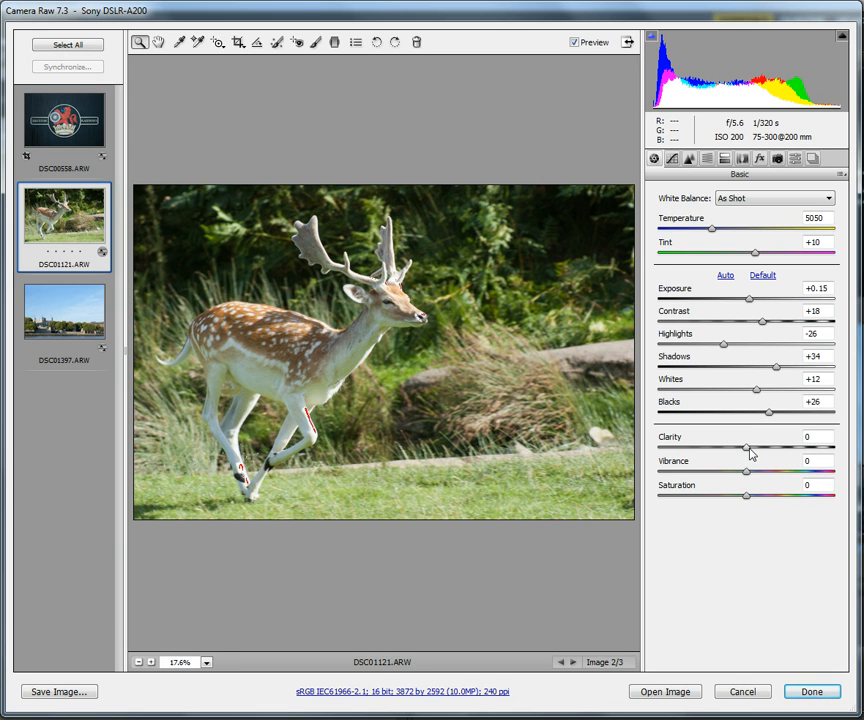
- Set the deer photo's Clarity to +30, also testing the softening effect of -100
left_click_drag(750, 454, 773, 455)
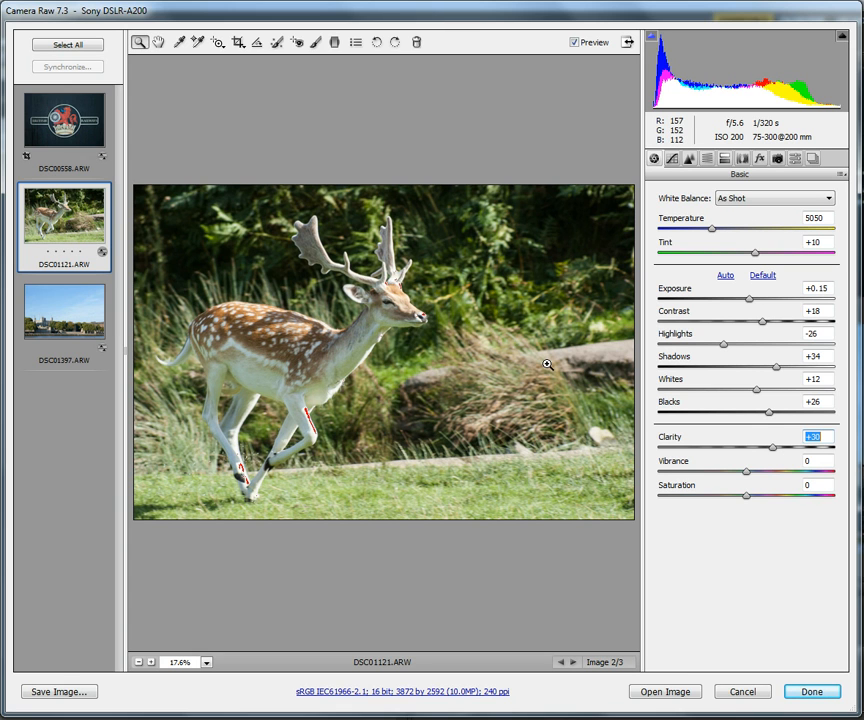
left_click_drag(774, 449, 641, 452)
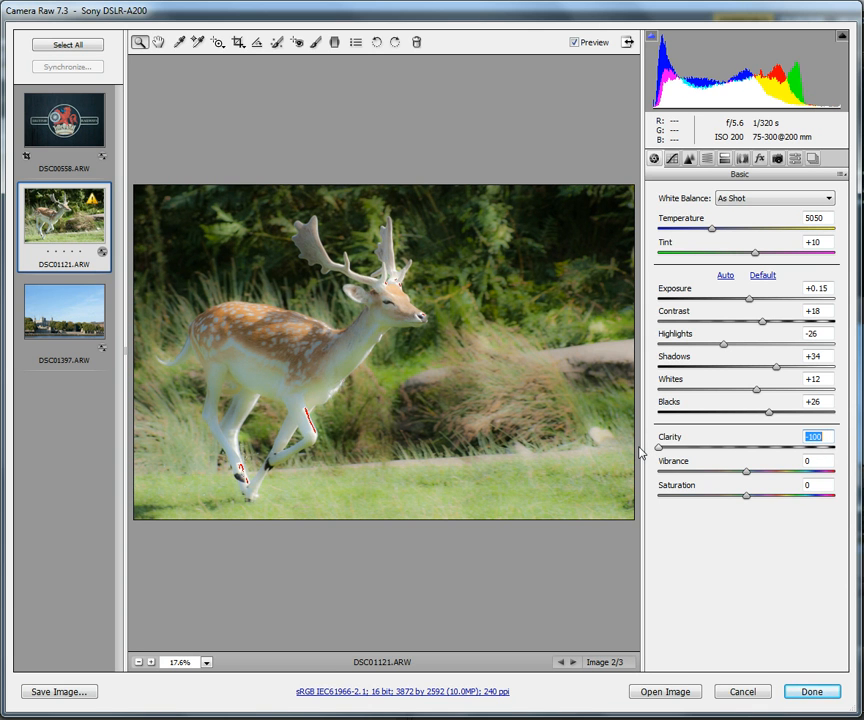
left_click_drag(641, 452, 775, 452)
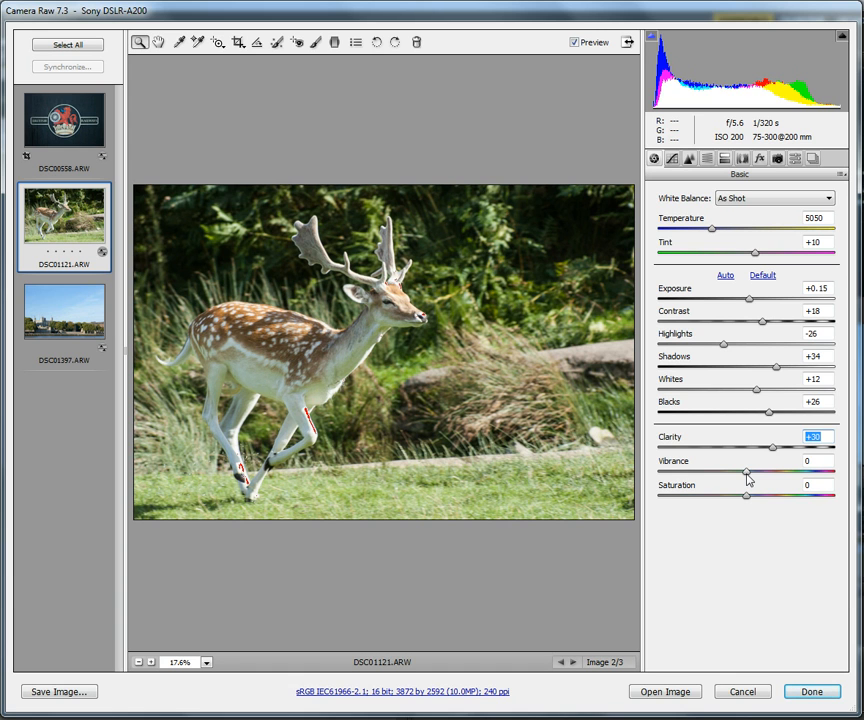
- Try the deer photo's Vibrance at +100 and -100 and return it to 0
left_click_drag(747, 478, 853, 480)
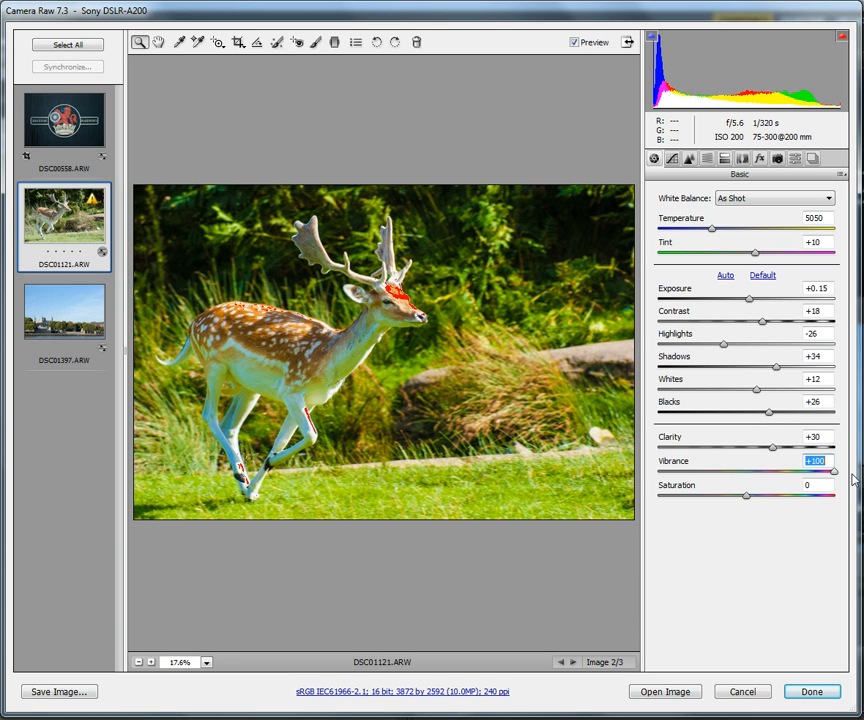
left_click_drag(853, 480, 656, 475)
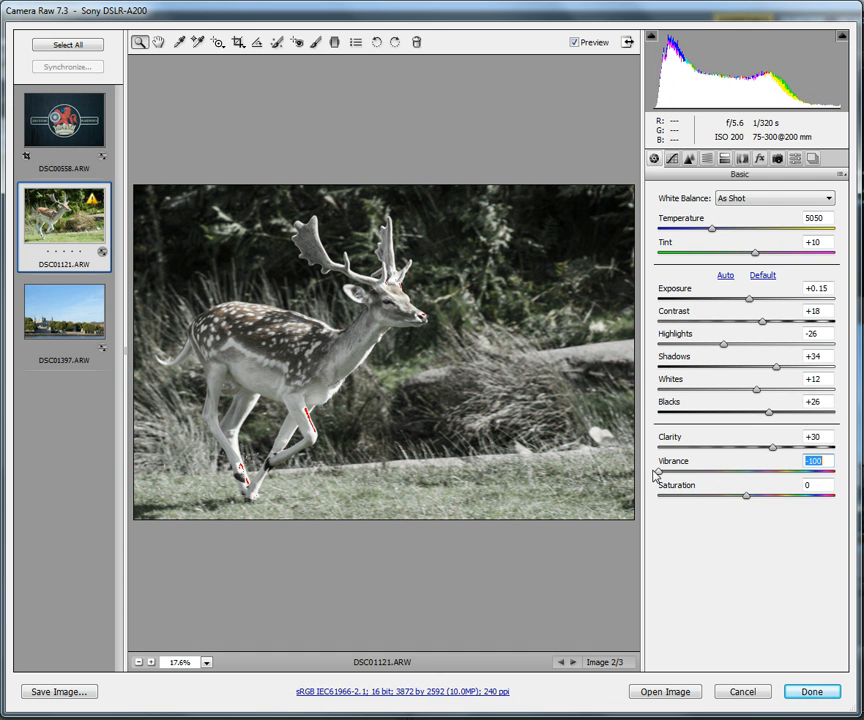
left_click_drag(660, 473, 746, 472)
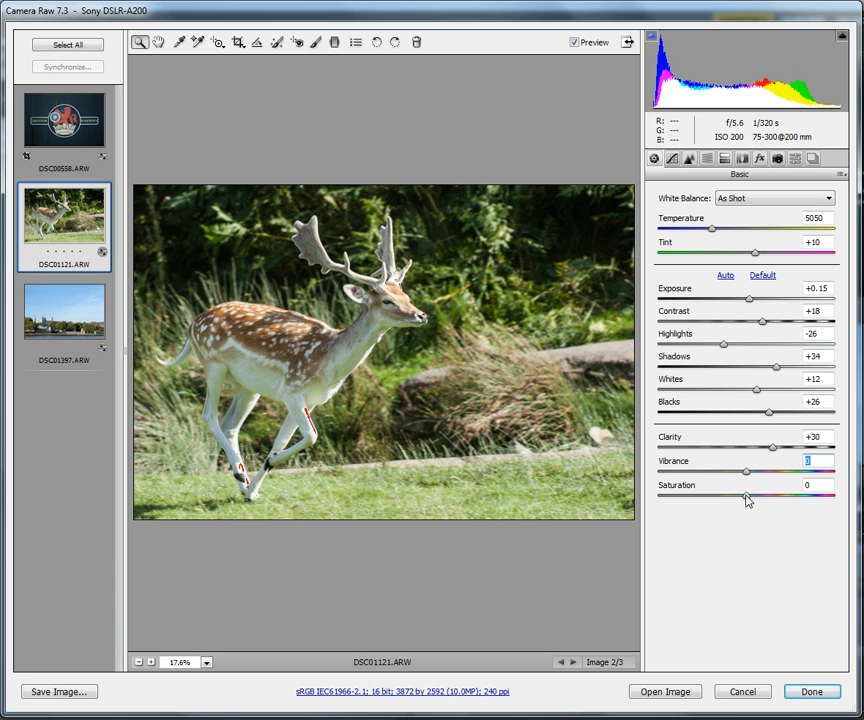
- Set the deer photo's Saturation to +9 and, checking the clipping on its head, set Highlights to -41
left_click_drag(747, 500, 656, 500)
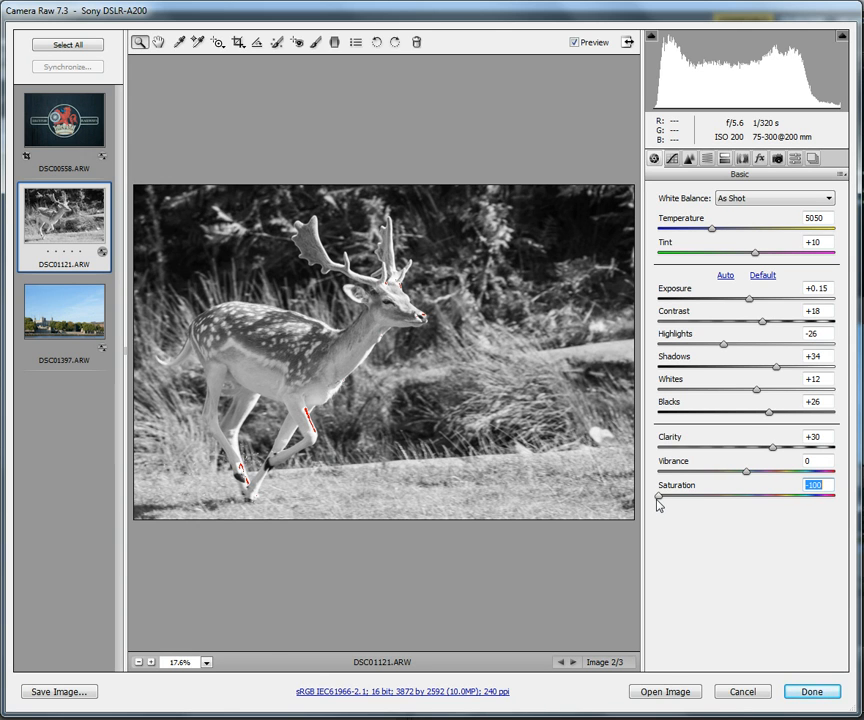
left_click_drag(663, 500, 756, 503)
left_click_drag(358, 252, 466, 349)
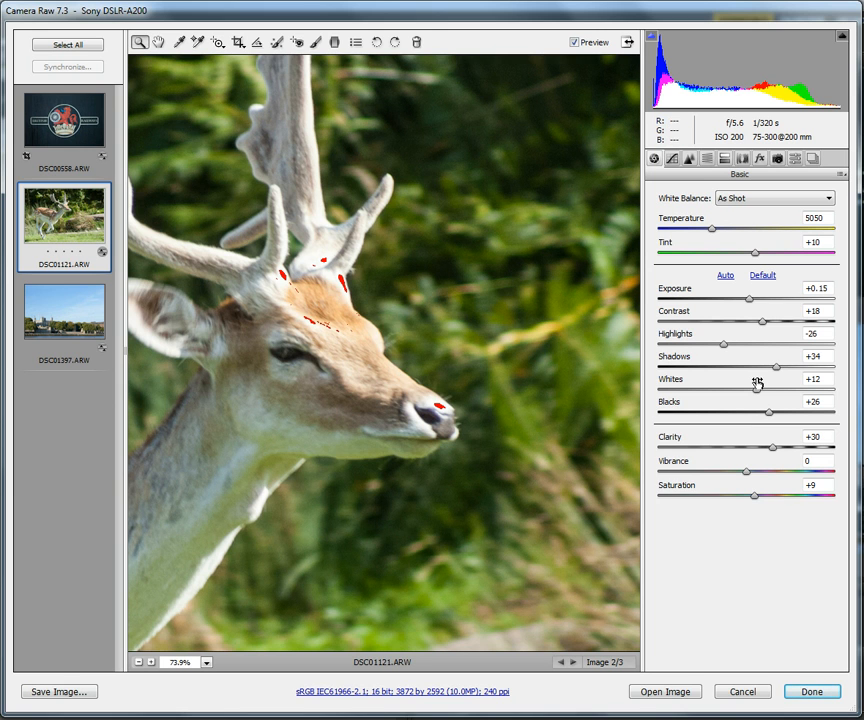
right_click(383, 282)
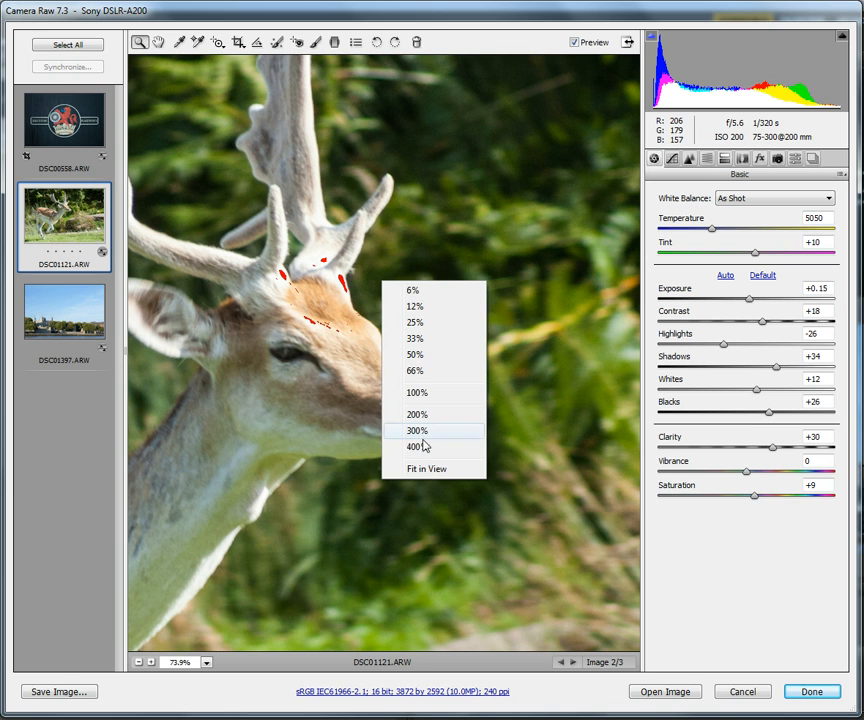
left_click(556, 9)
left_click_drag(726, 349, 711, 348)
right_click(522, 231)
left_click(550, 418)
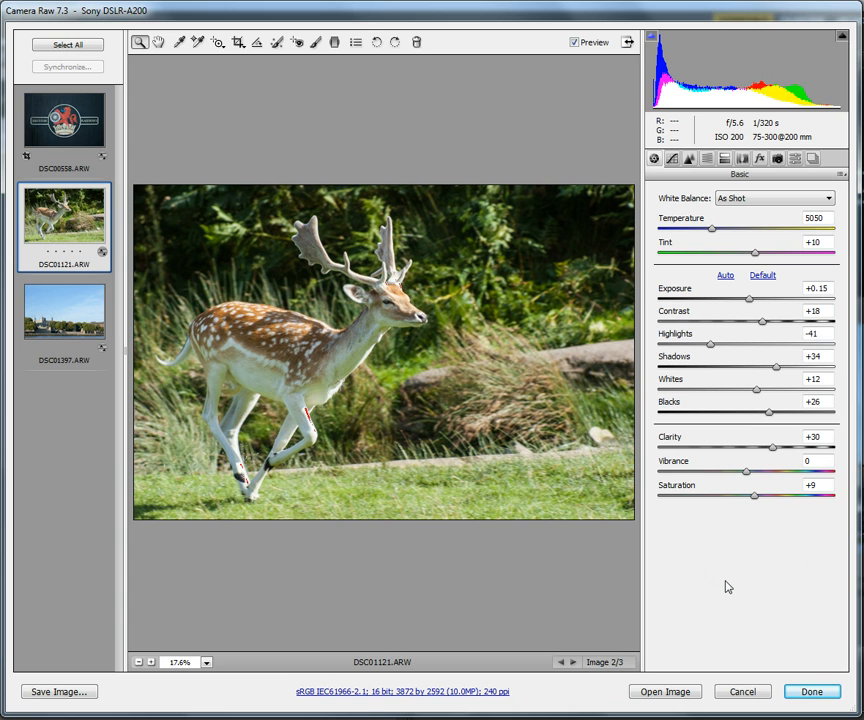
- Examine the alternative dialog commands offered in place of Cancel and Open Image, without applying any of them
key("alt")
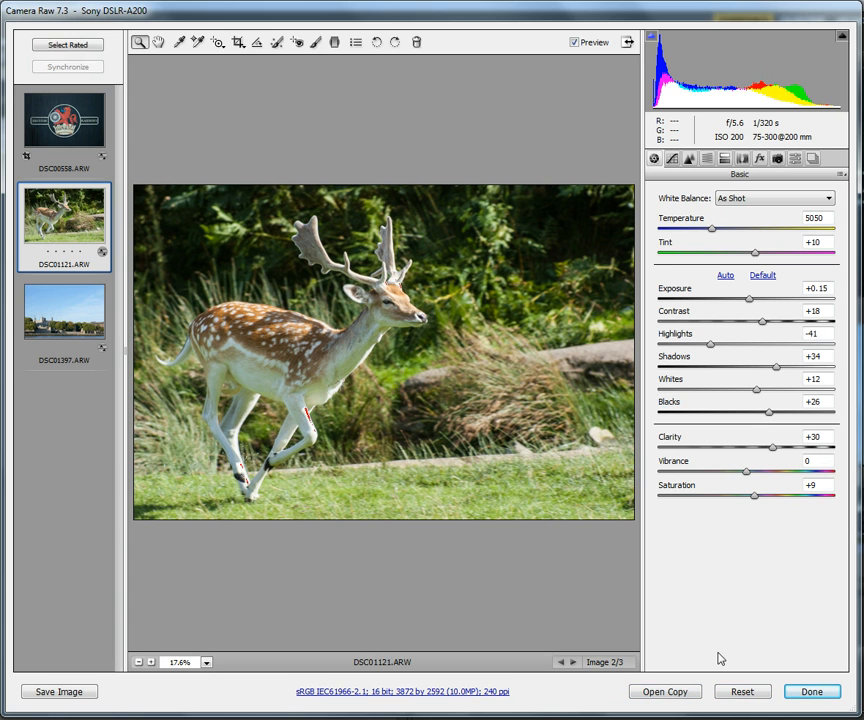
key("alt")
key("alt")
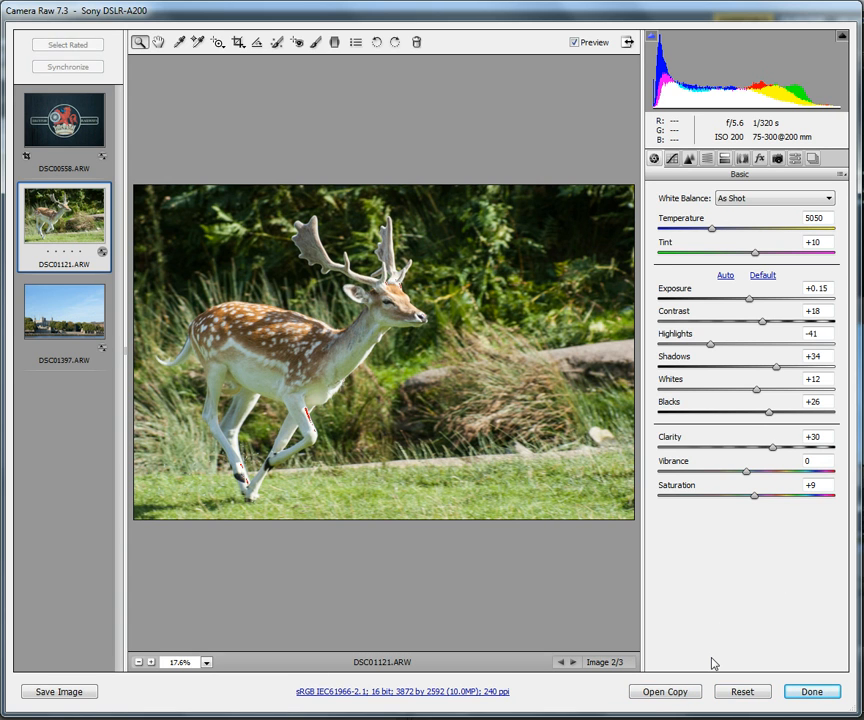
key("alt")
key("alt")
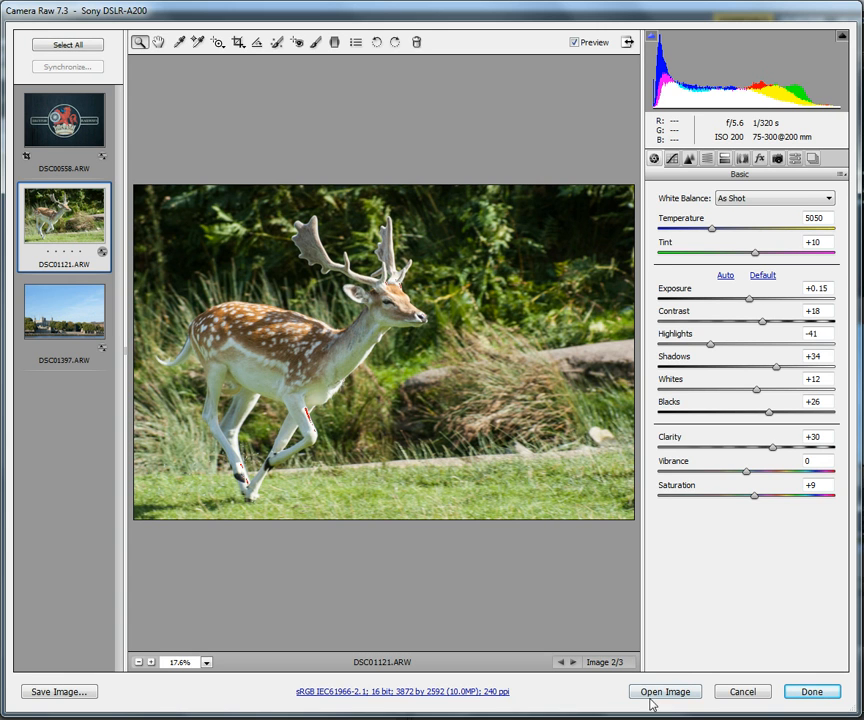
key("alt")
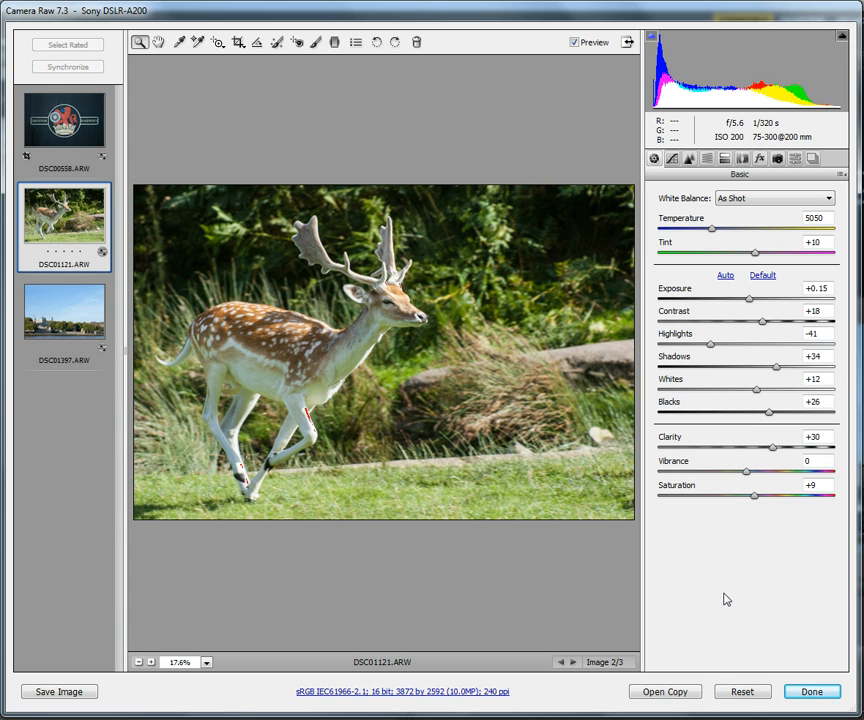
key("alt")
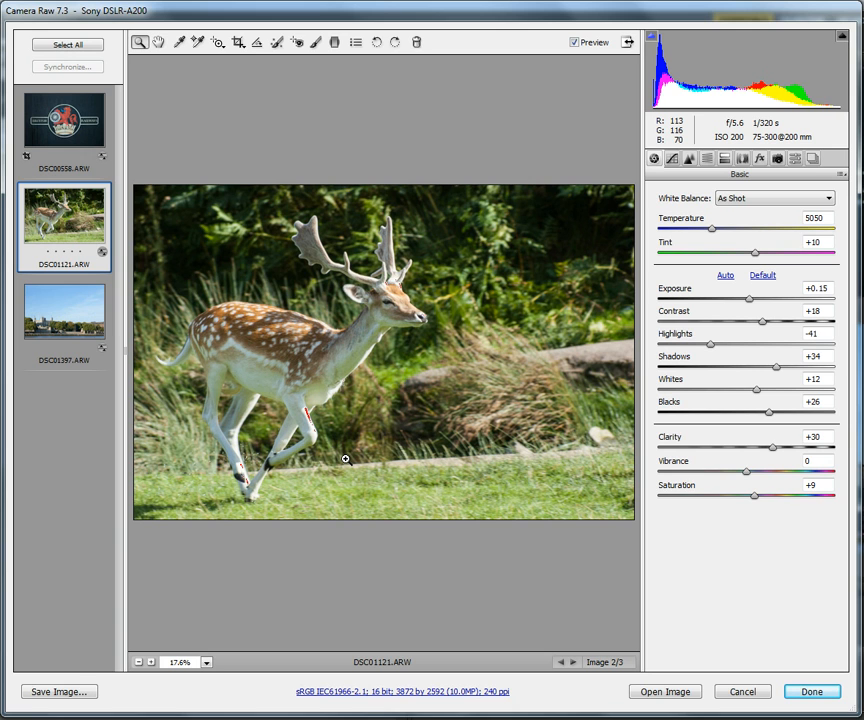
key("alt")
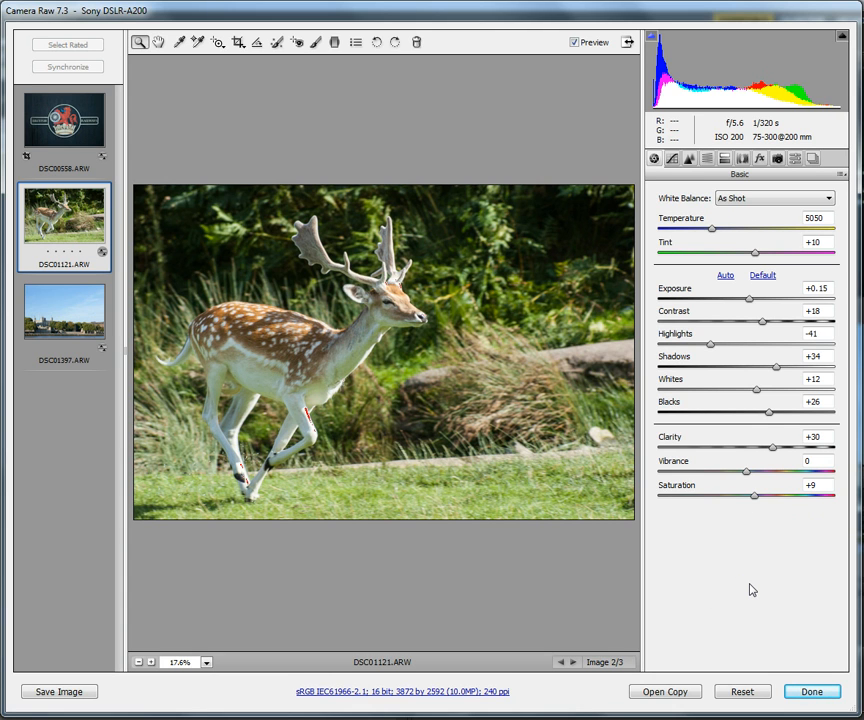
key("alt")
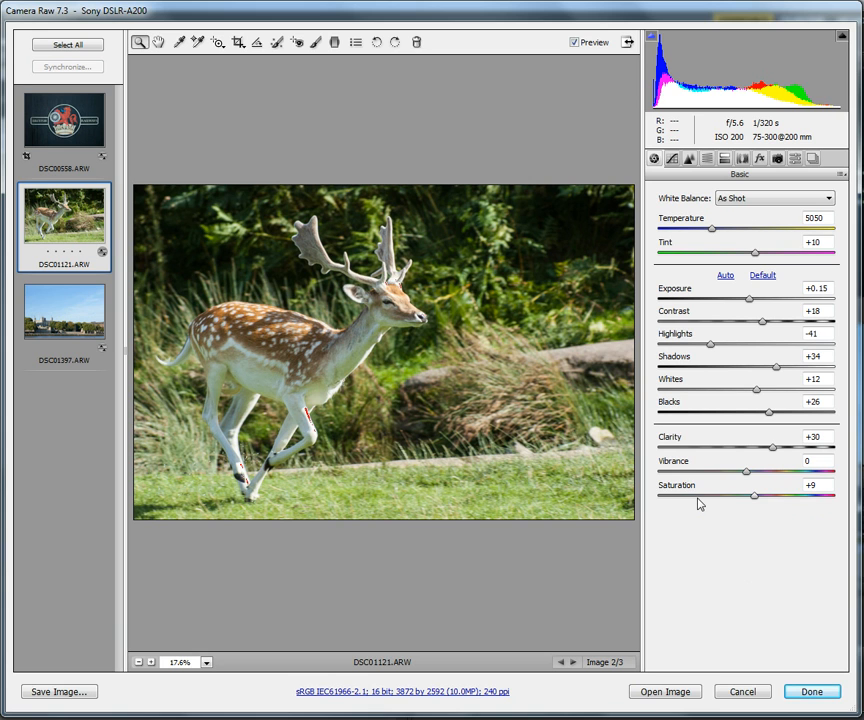